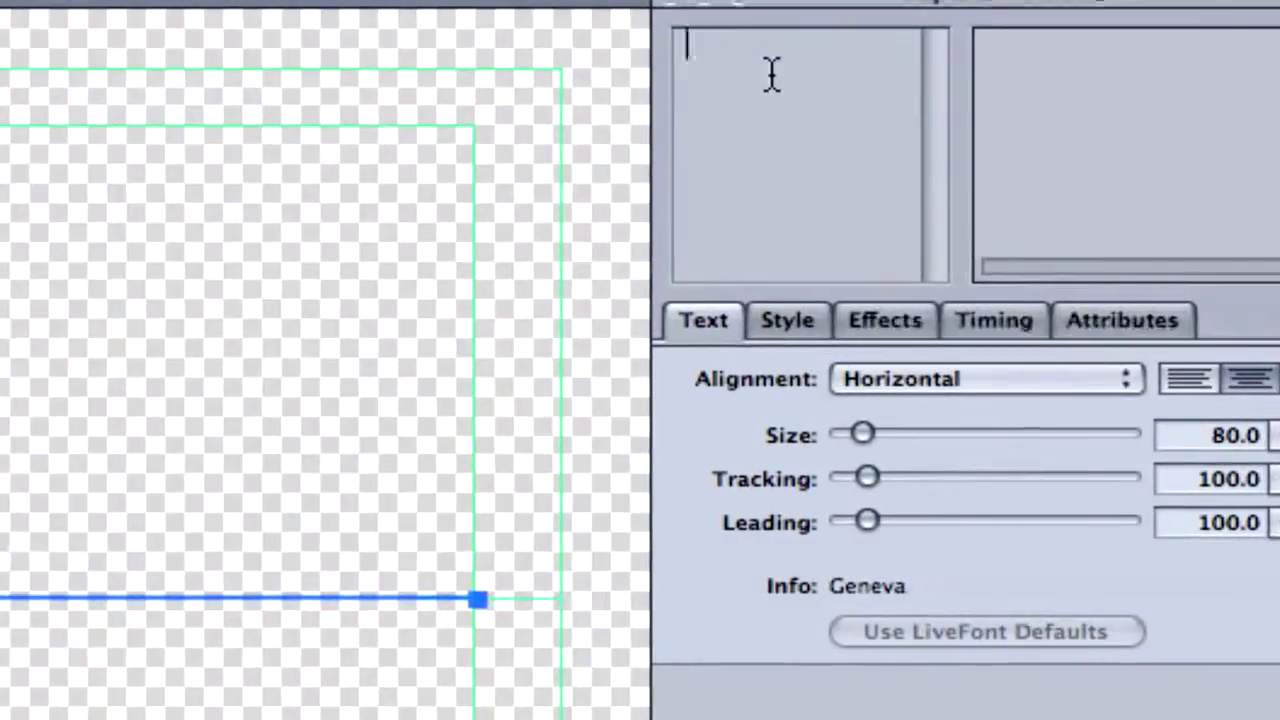
- Enter 'FranksTechHep' as the title text and shrink it from 80 to 49.5 points
type("TranksTechH")
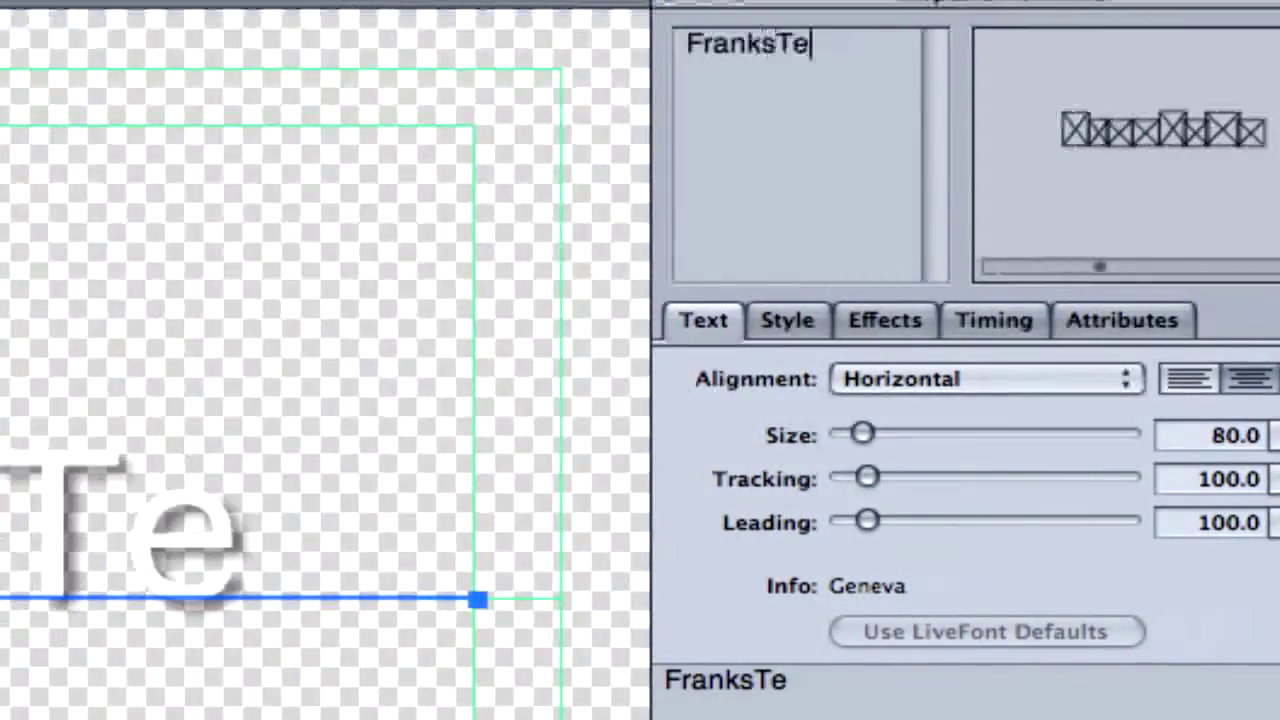
type("ep")
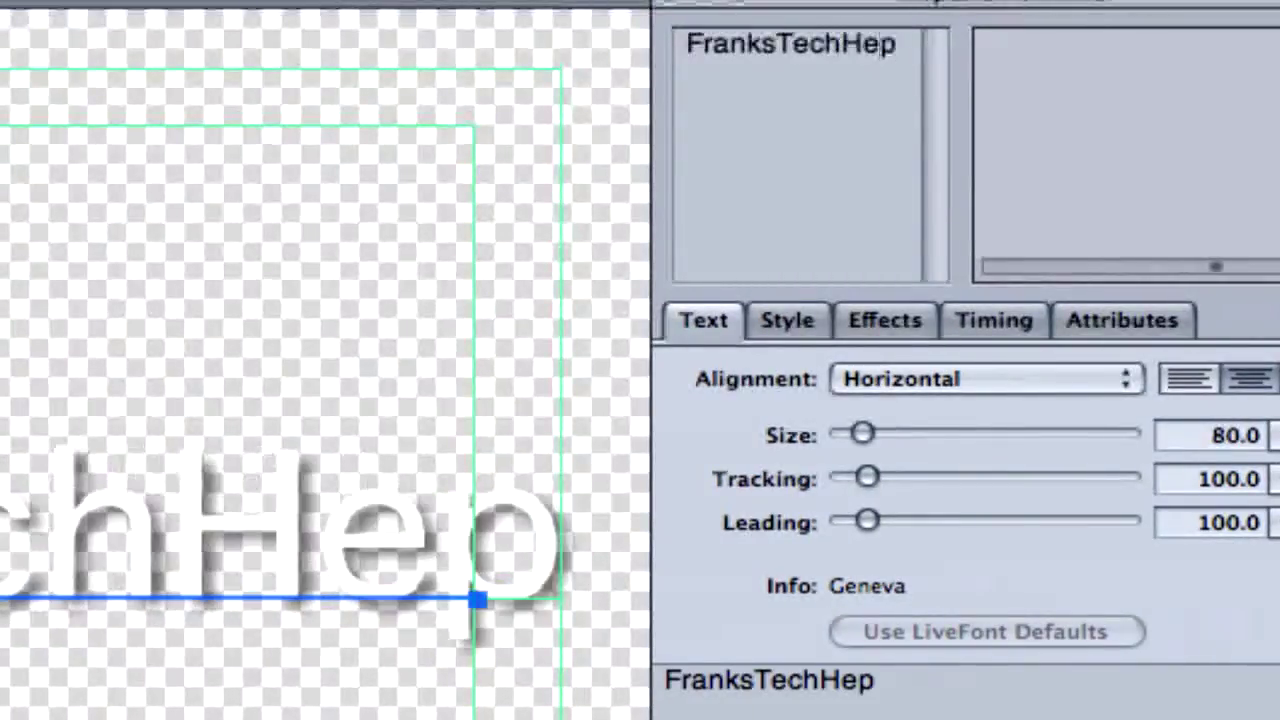
type("l")
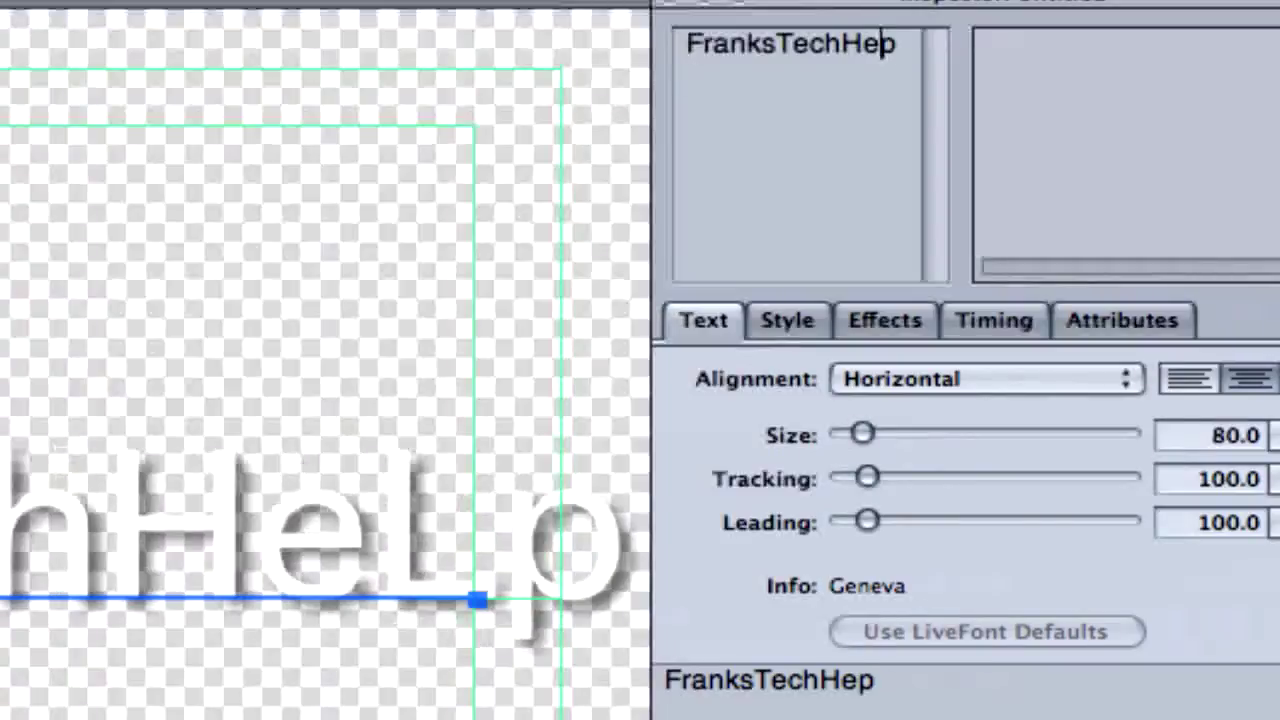
key("BackSpace")
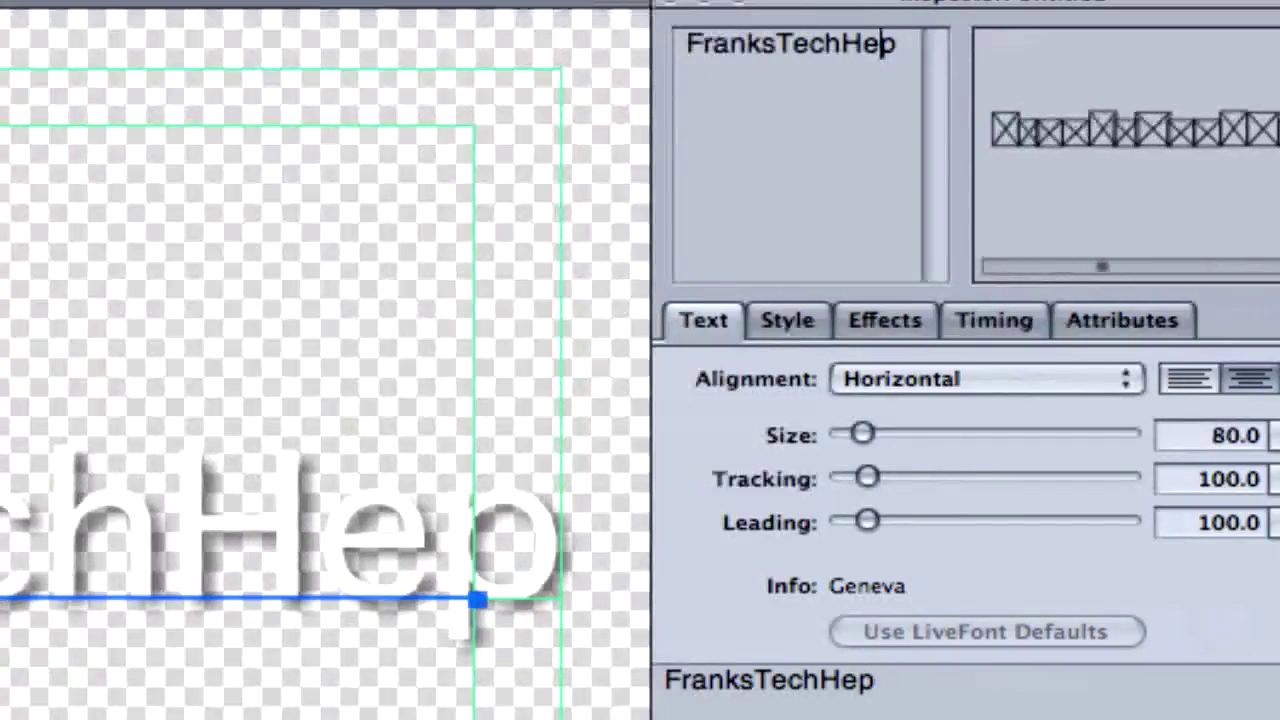
left_click(898, 43)
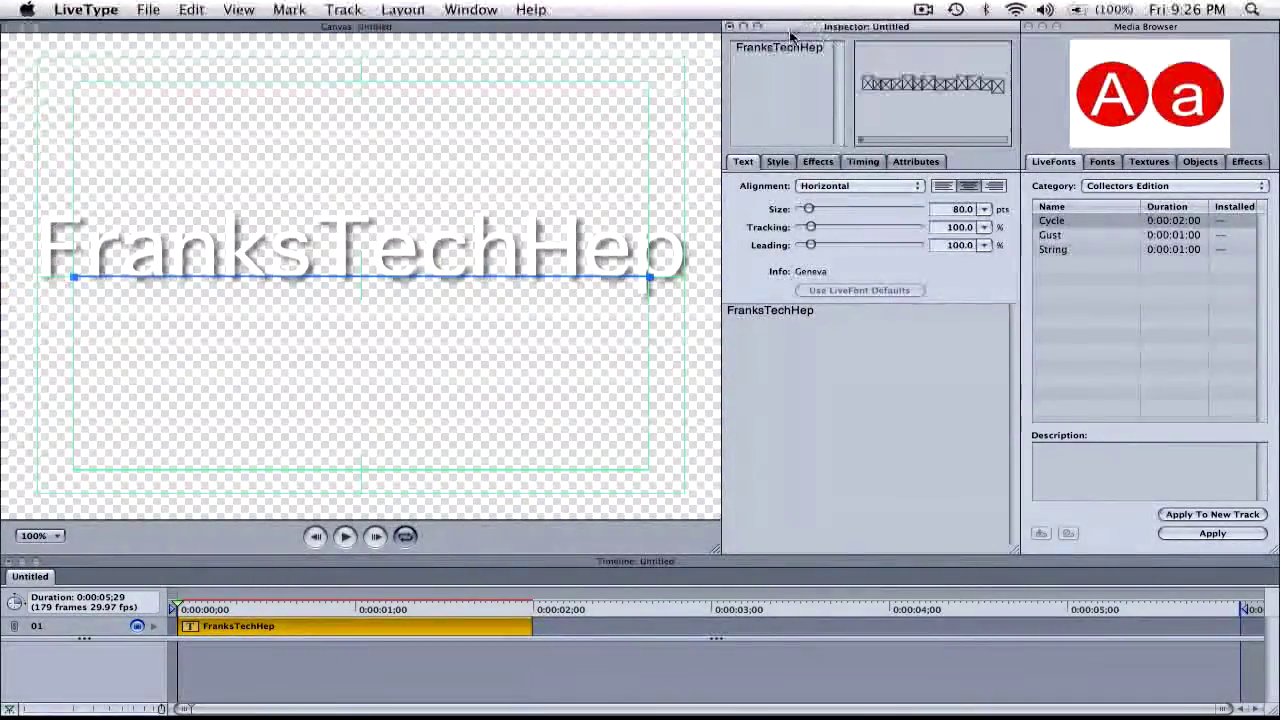
double_click(787, 53)
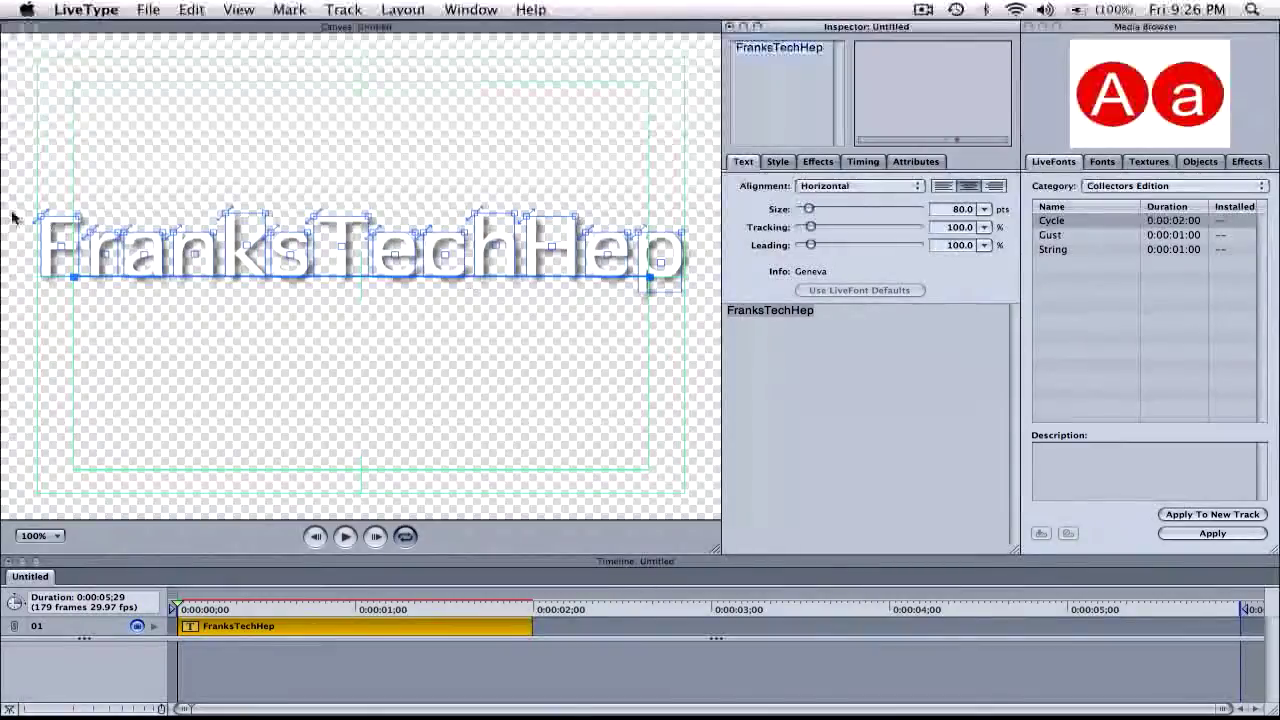
left_click_drag(809, 209, 807, 213)
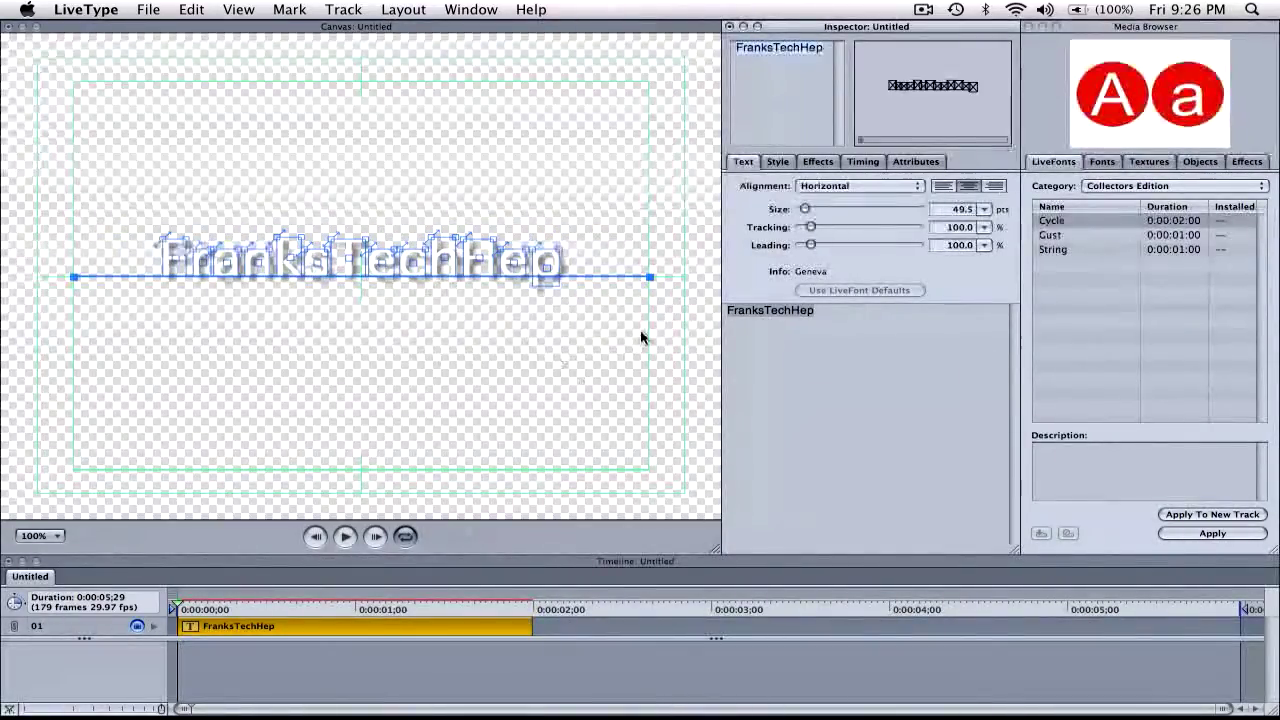
- Preview the Caricature effects Jumping Beans and Jumpy, then apply Jumpy to the title
left_click(1247, 163)
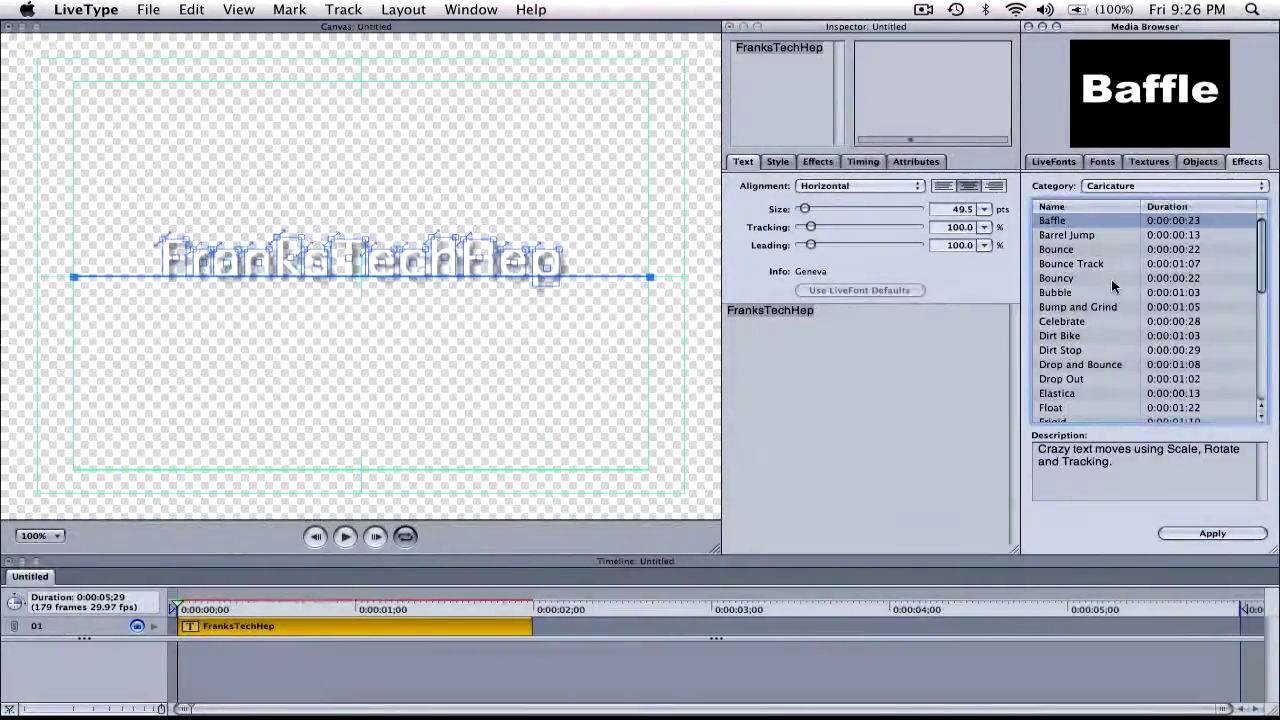
scroll(1112, 287, "down", 5)
scroll(1112, 287, "down", 3)
left_click(1098, 292)
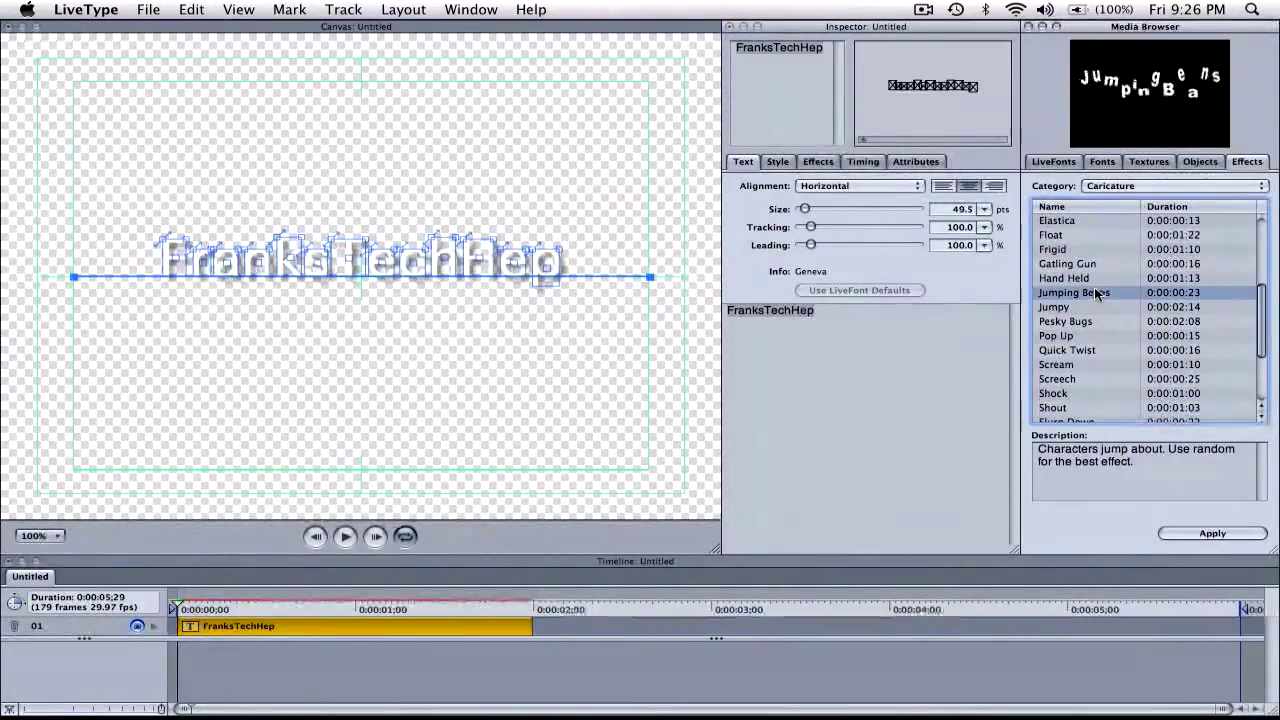
left_click(1054, 310)
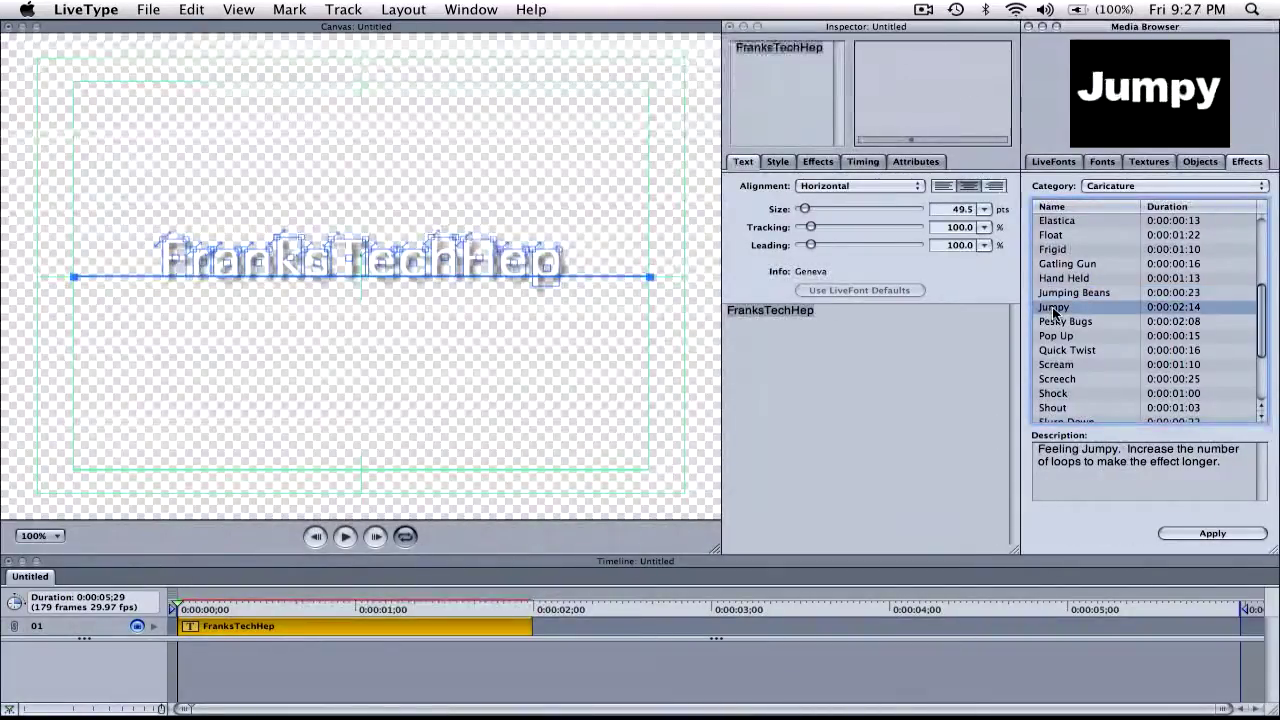
left_click(1183, 533)
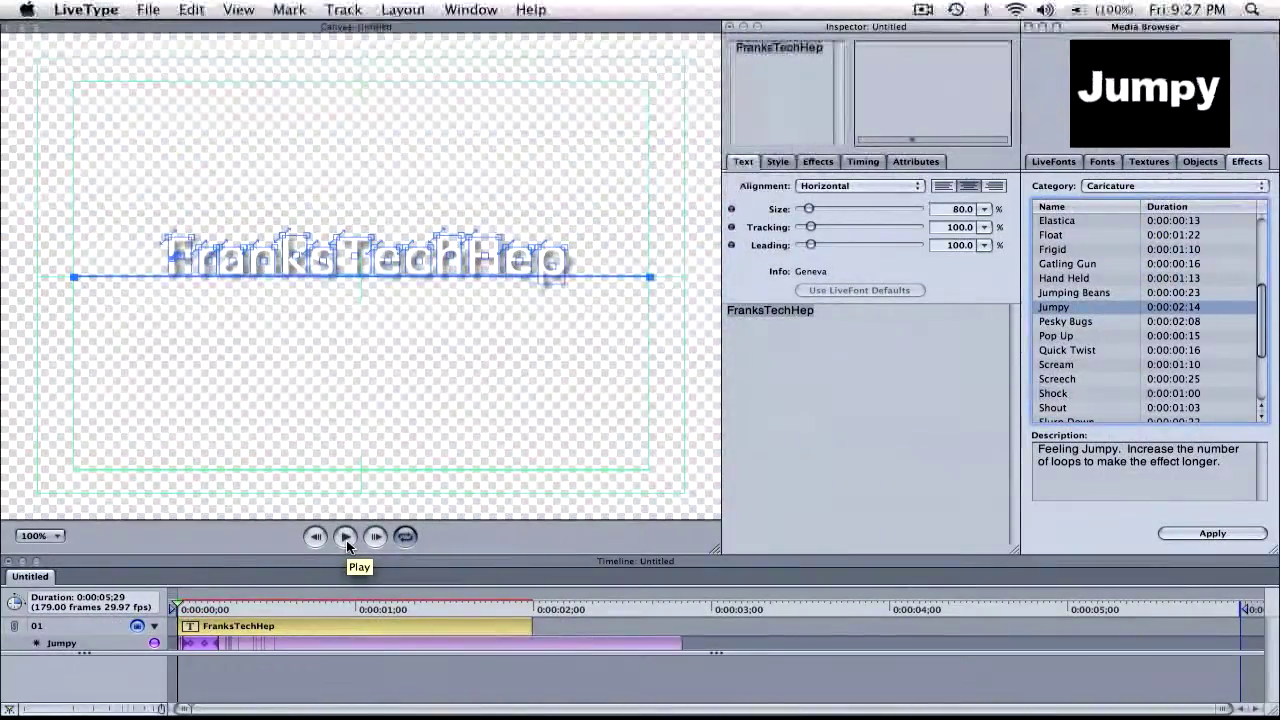
- Preview the animation, pull the project end back to 0:00:03;17, and stretch the FranksTechHep track slightly
left_click(343, 536)
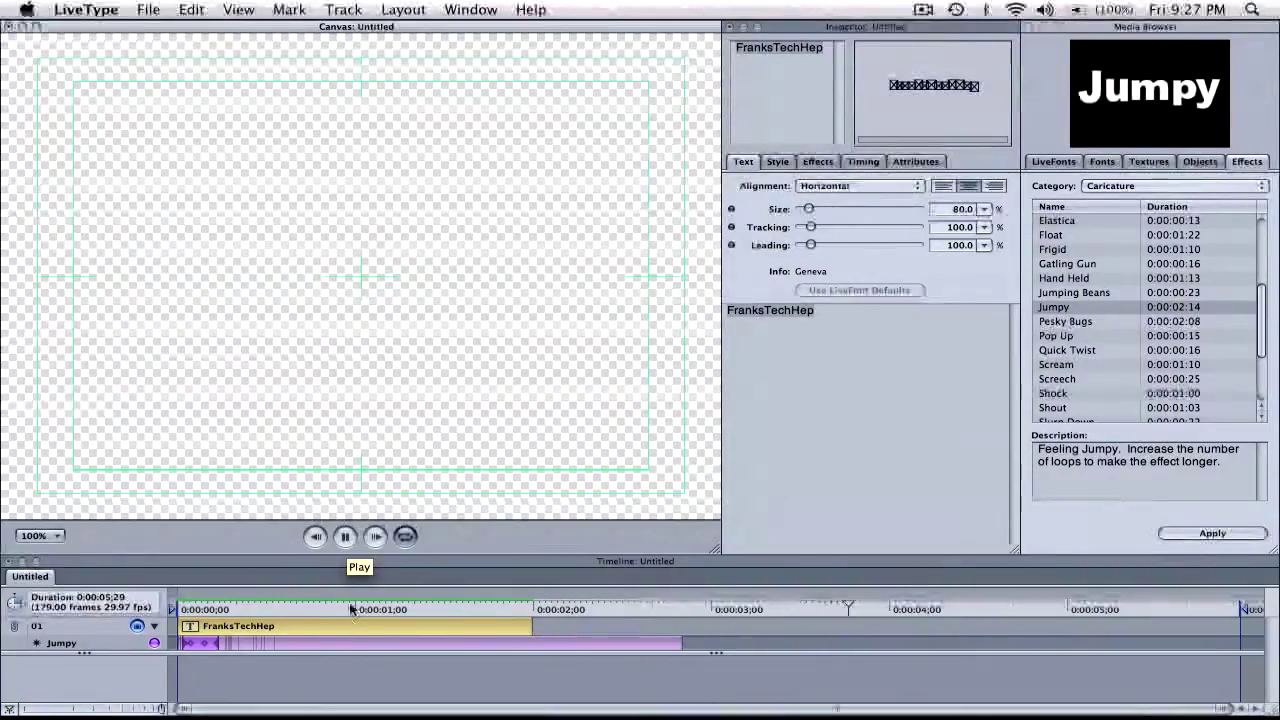
left_click(347, 538)
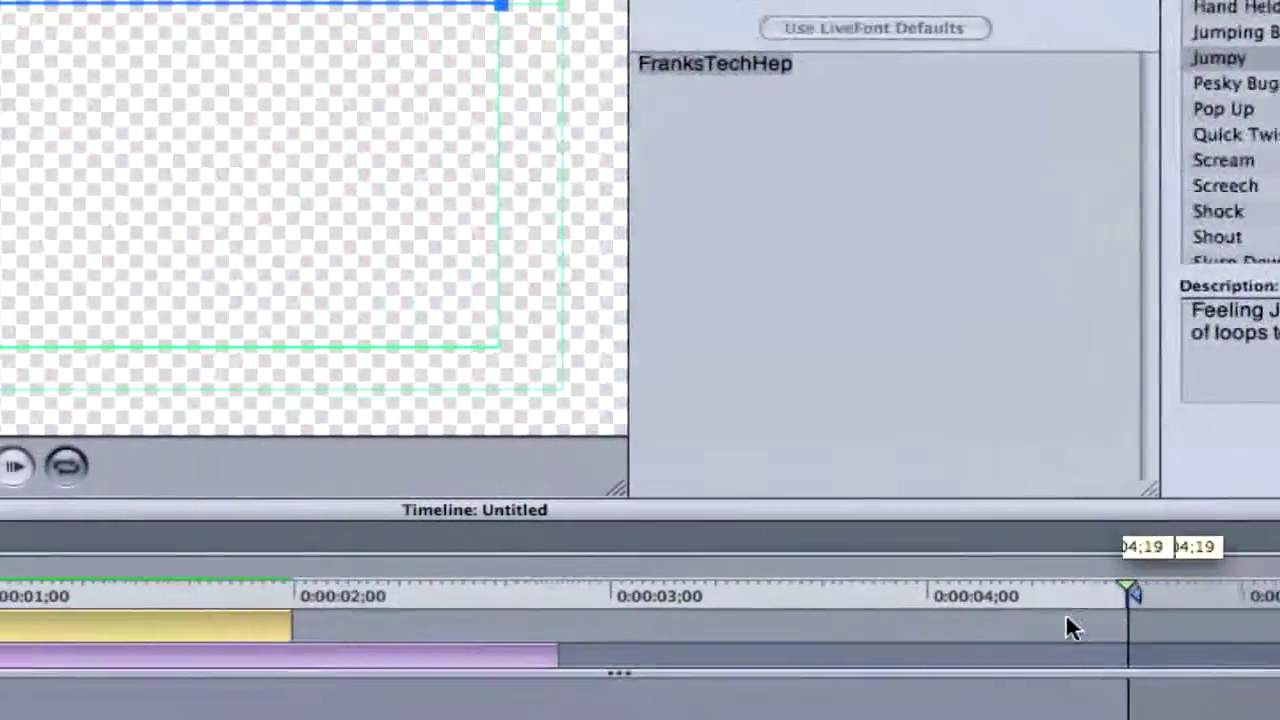
left_click_drag(760, 610, 445, 608)
left_click_drag(1040, 608, 852, 608)
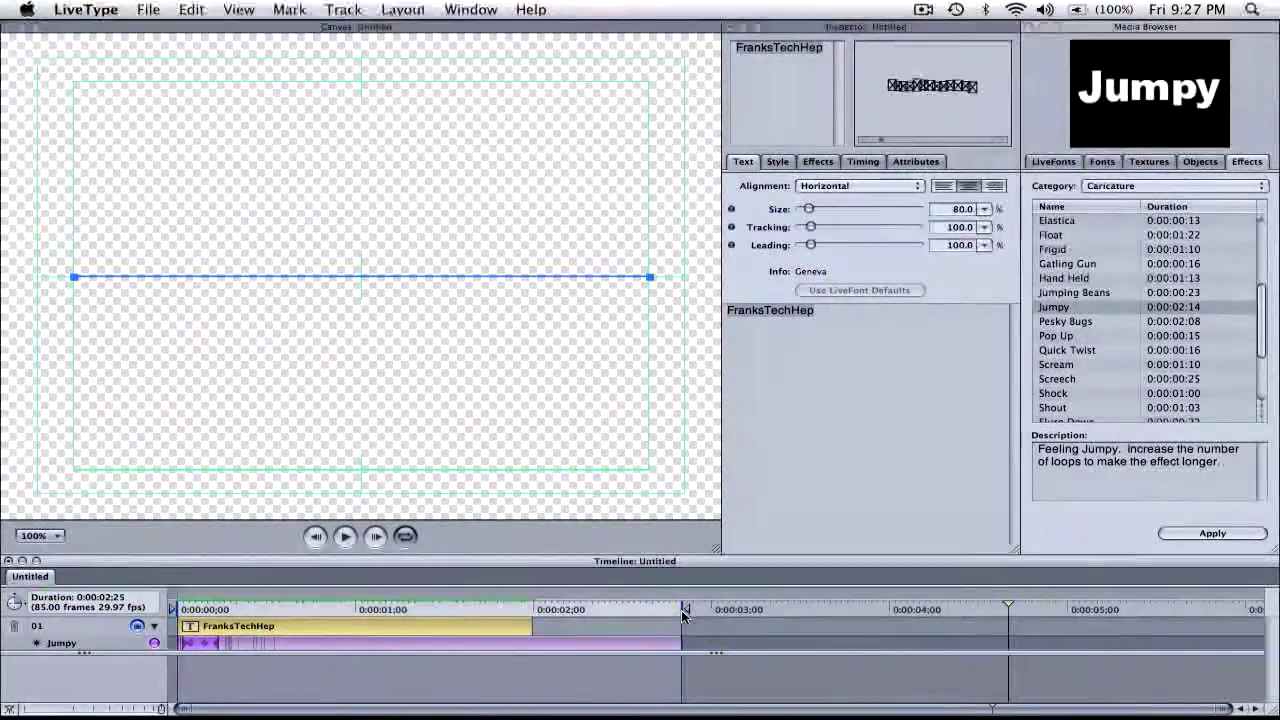
left_click_drag(683, 610, 813, 609)
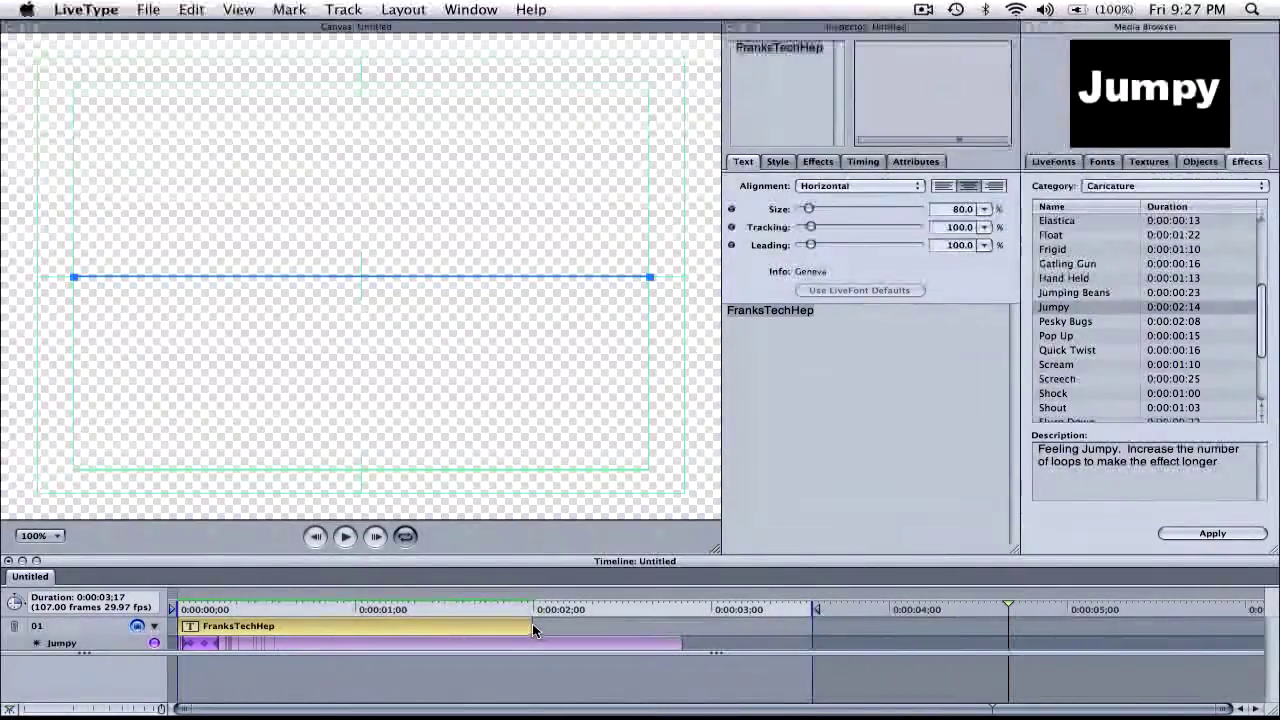
left_click(816, 659)
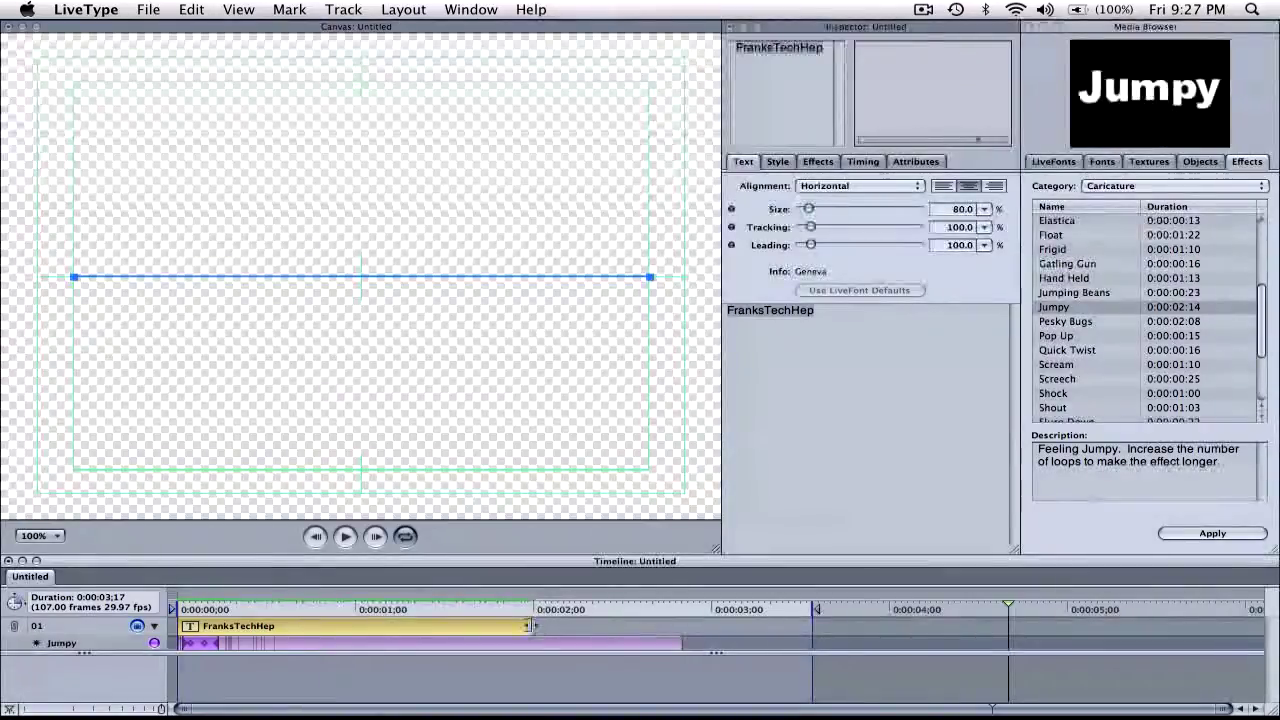
mouse_move(536, 628)
left_mouse_down()
mouse_move(617, 626)
mouse_move(543, 600)
mouse_move(560, 546)
left_mouse_up()
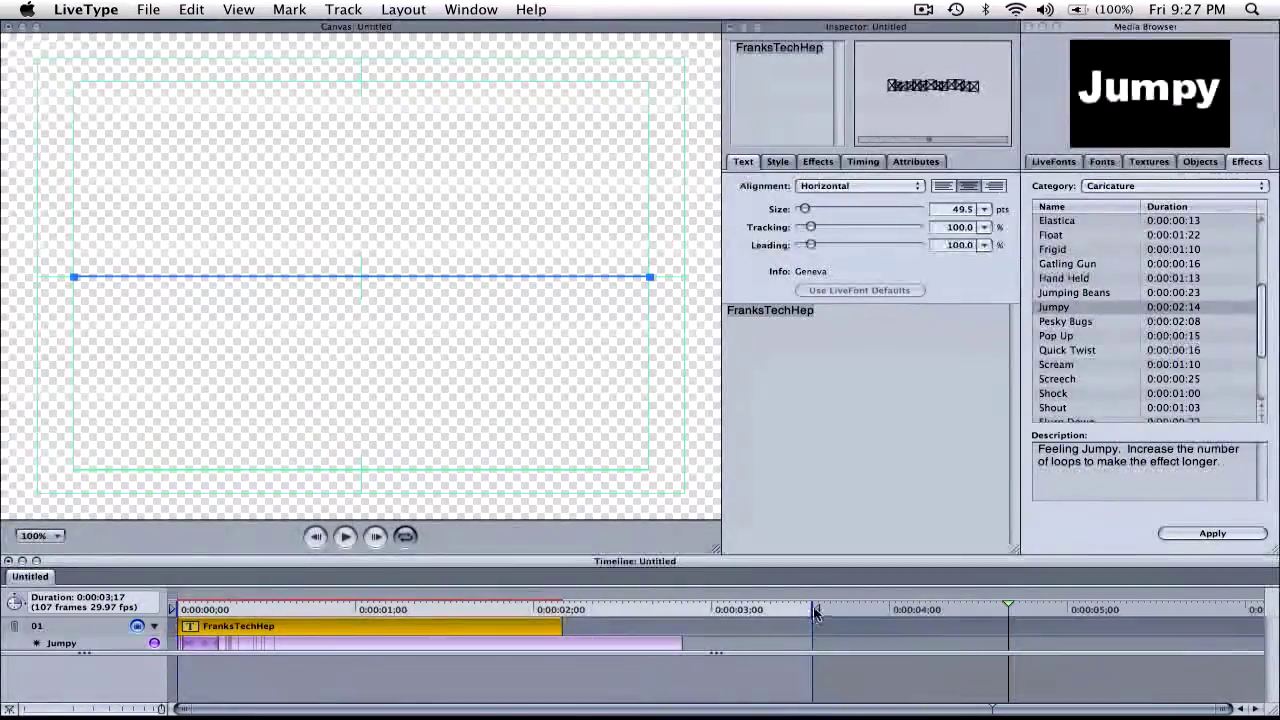
- Move the project end to 0:00:02;25, preview, and extend the title track to meet it
left_click_drag(816, 610, 682, 607)
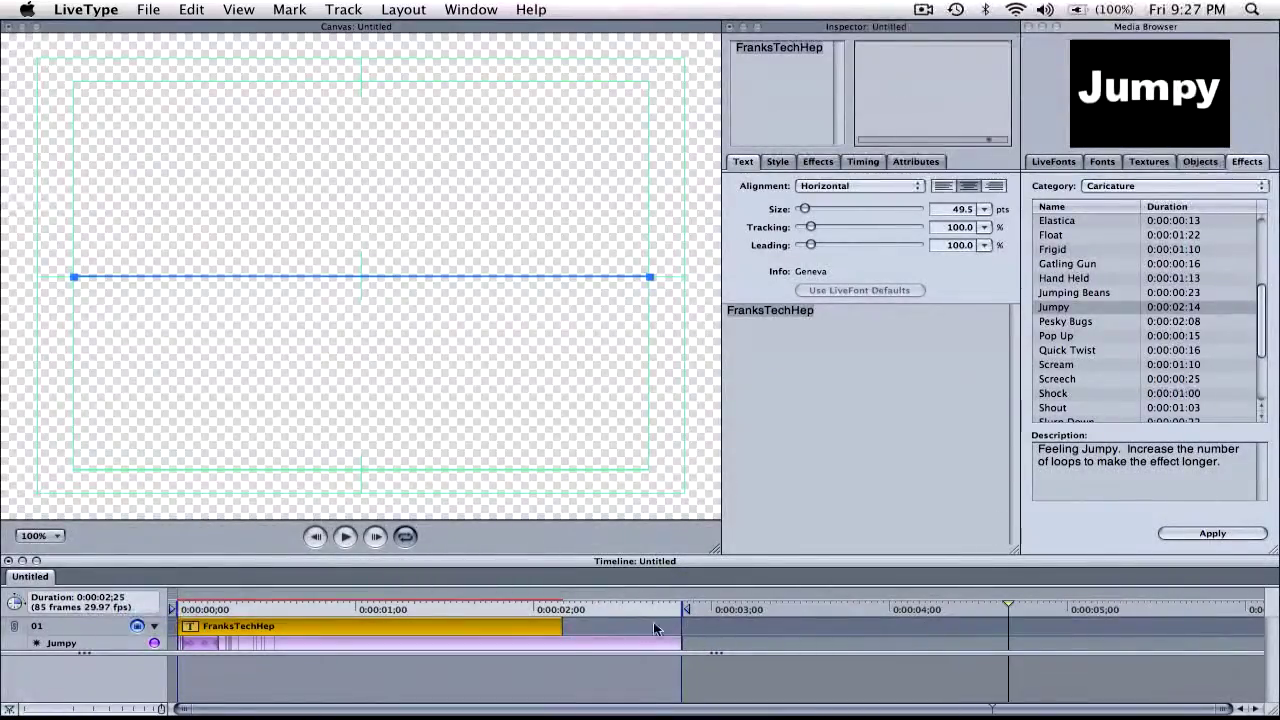
left_click(344, 537)
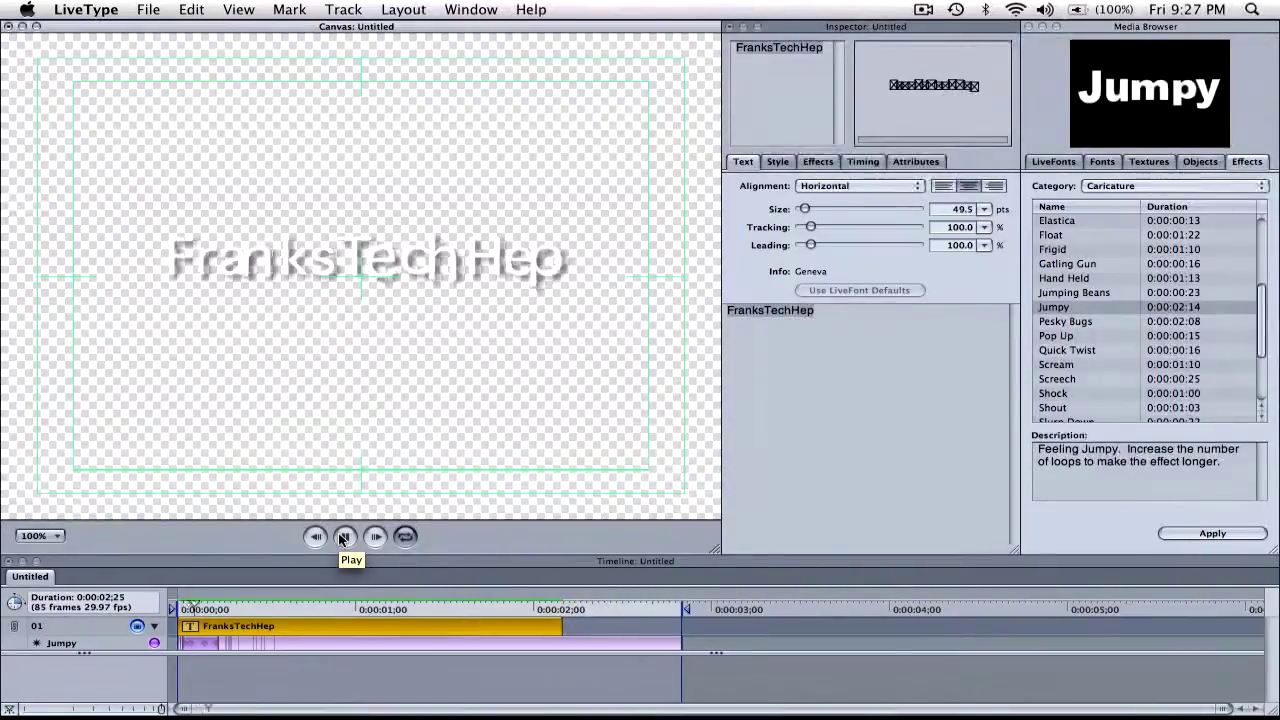
left_click(344, 537)
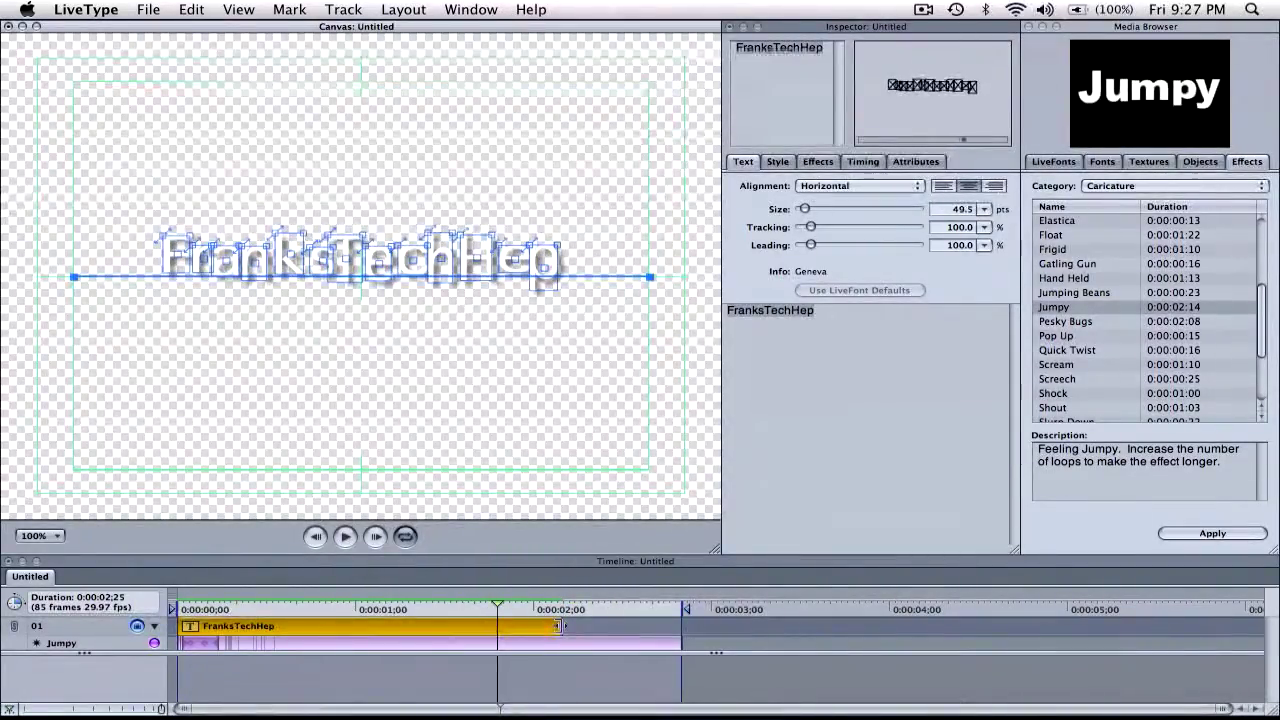
left_click_drag(564, 625, 676, 631)
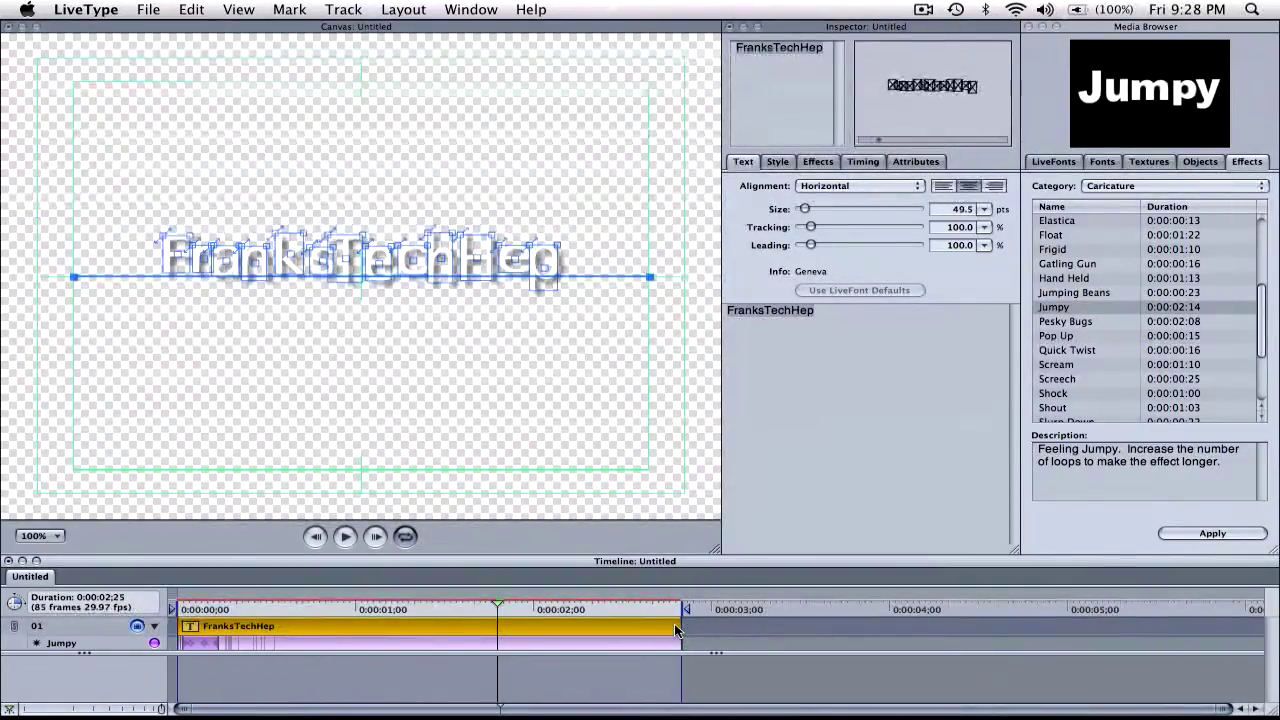
left_click(341, 536)
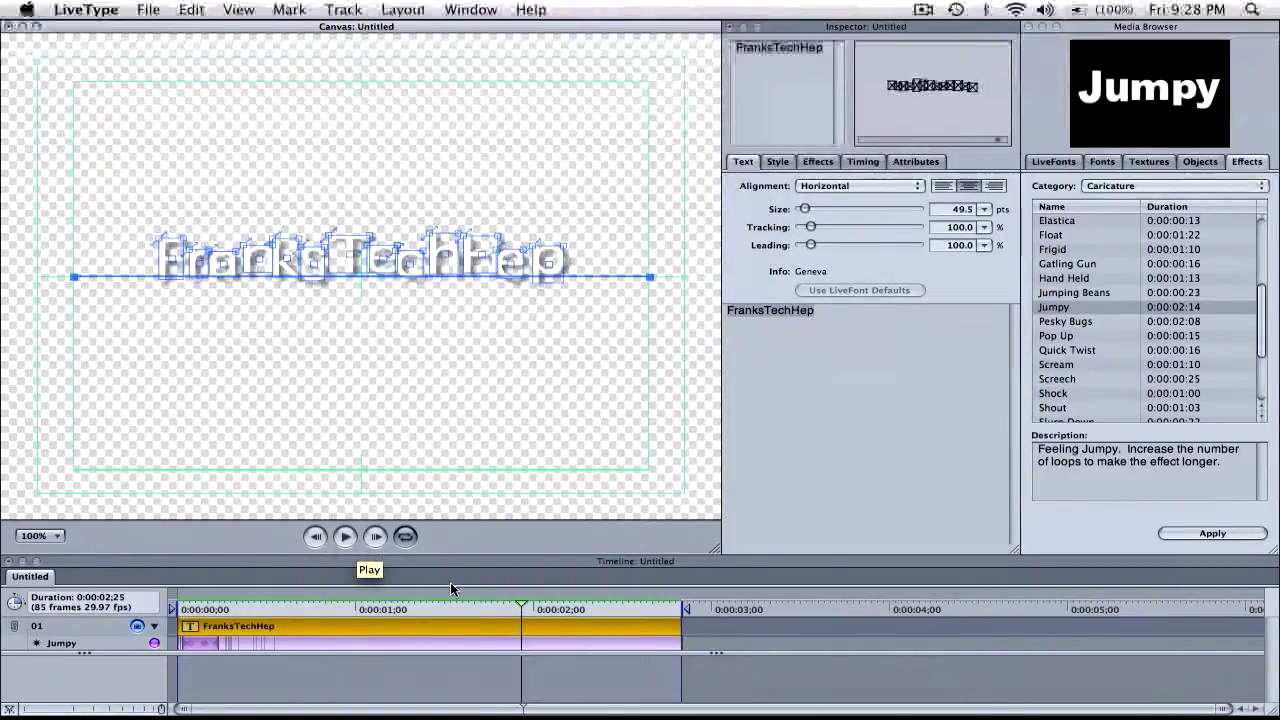
- Extend the project end to about 3;15, stretch the title track to match, and preview
left_click(346, 538)
left_click_drag(686, 614, 804, 613)
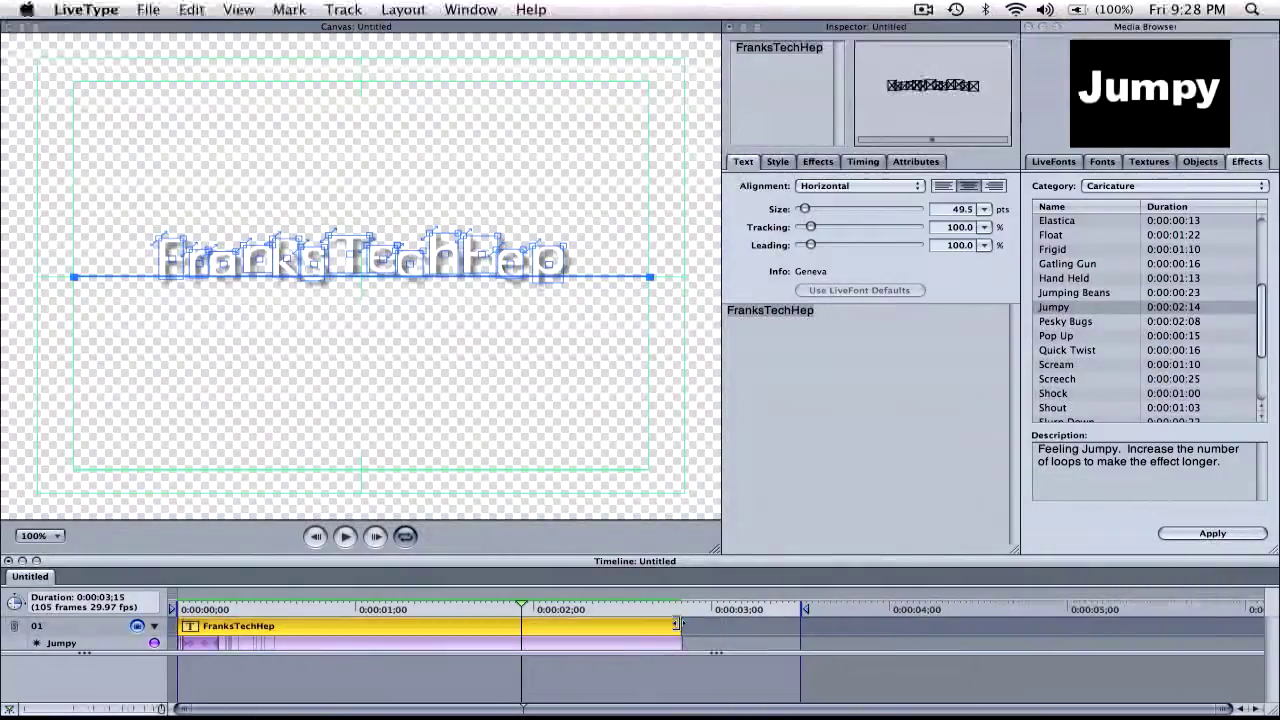
left_click_drag(740, 620, 800, 630)
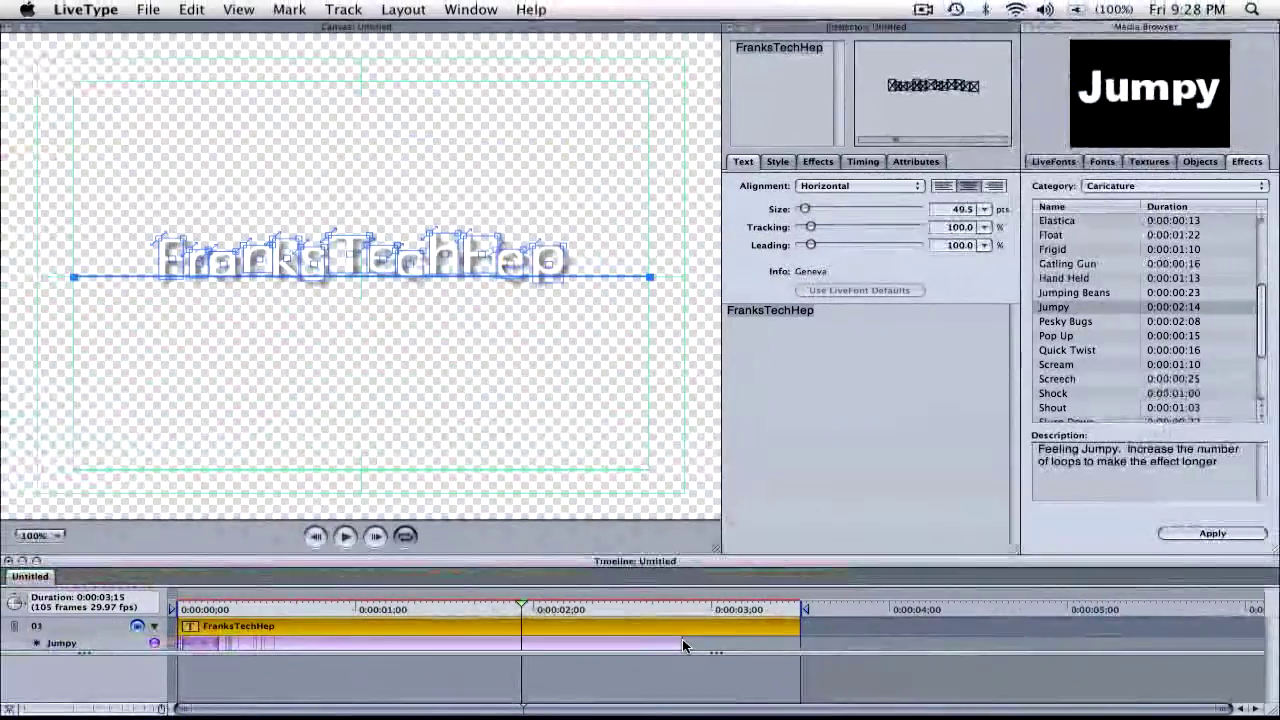
left_click(345, 537)
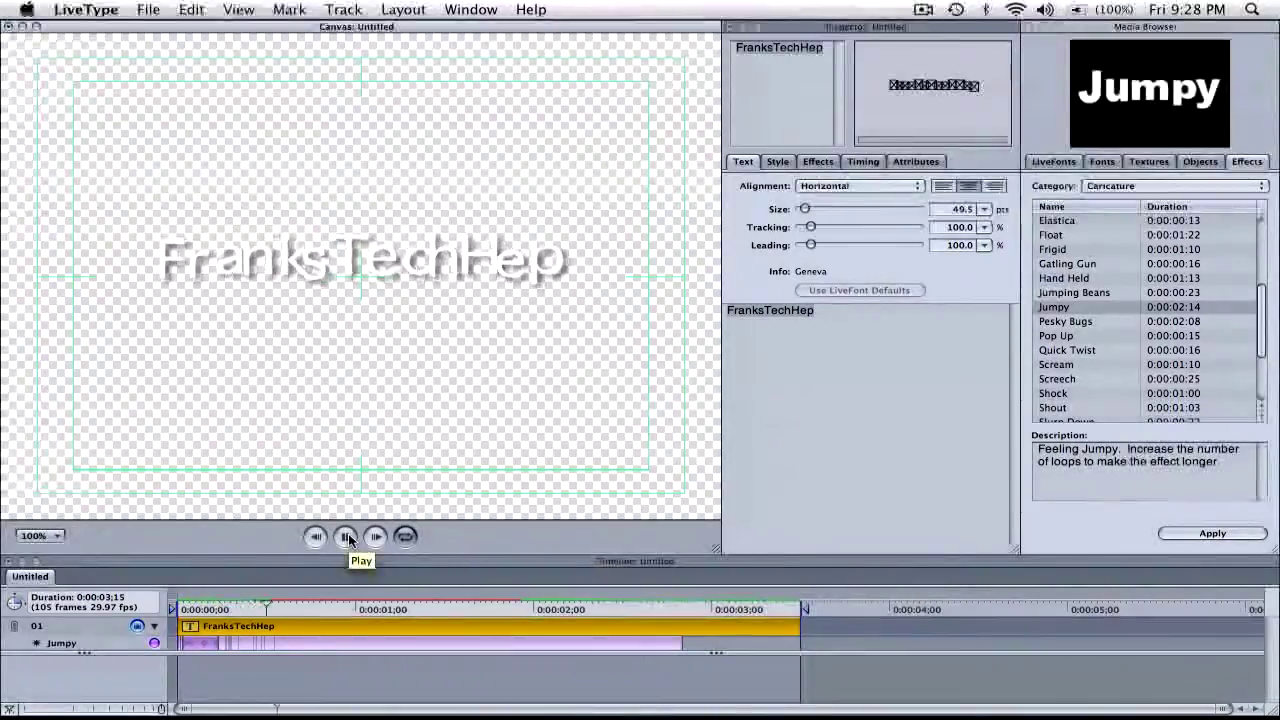
left_click(347, 538)
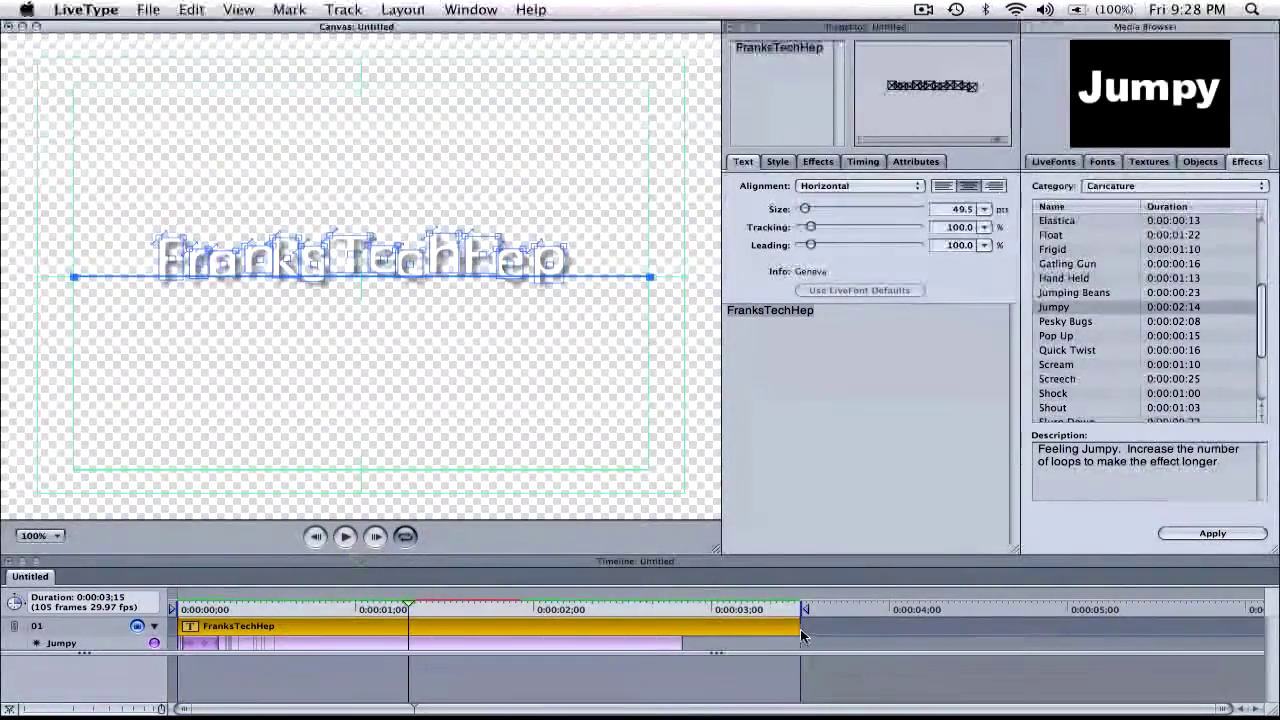
- Lengthen the title track and project end to 0:00:04;09, then preview the Jumpy animation
left_click_drag(802, 636, 943, 634)
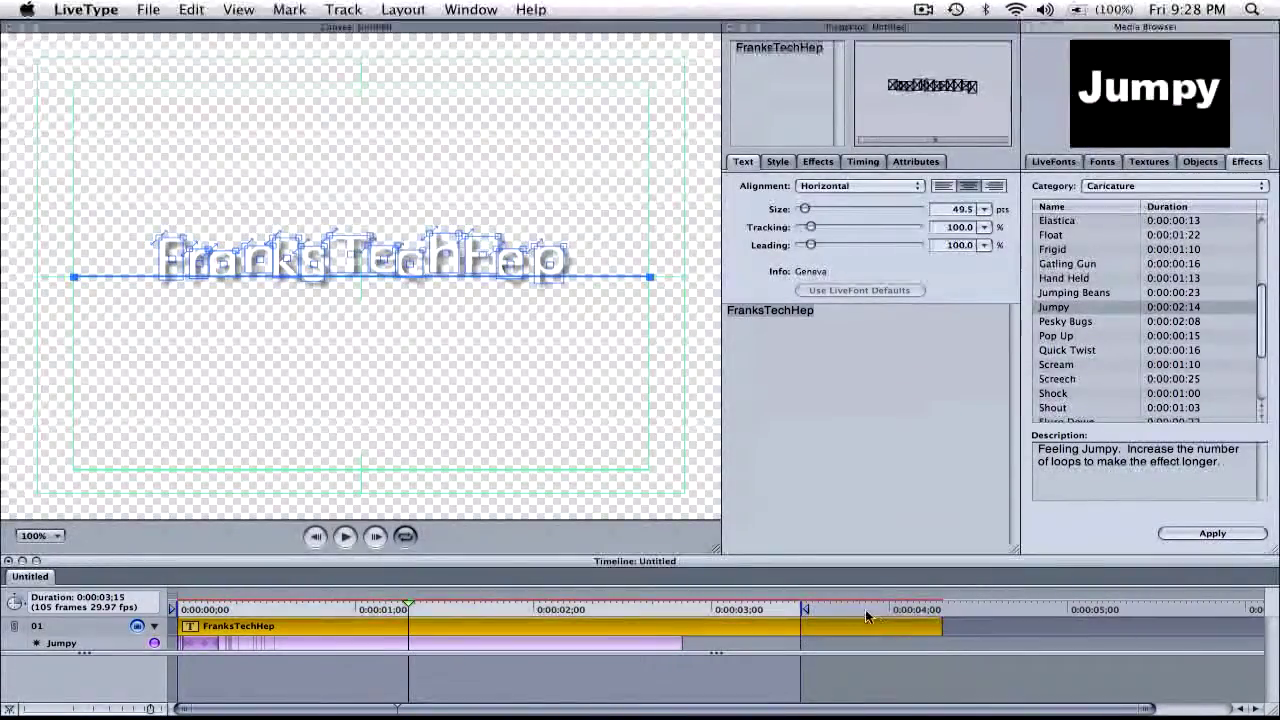
left_click_drag(805, 609, 946, 609)
left_click(345, 536)
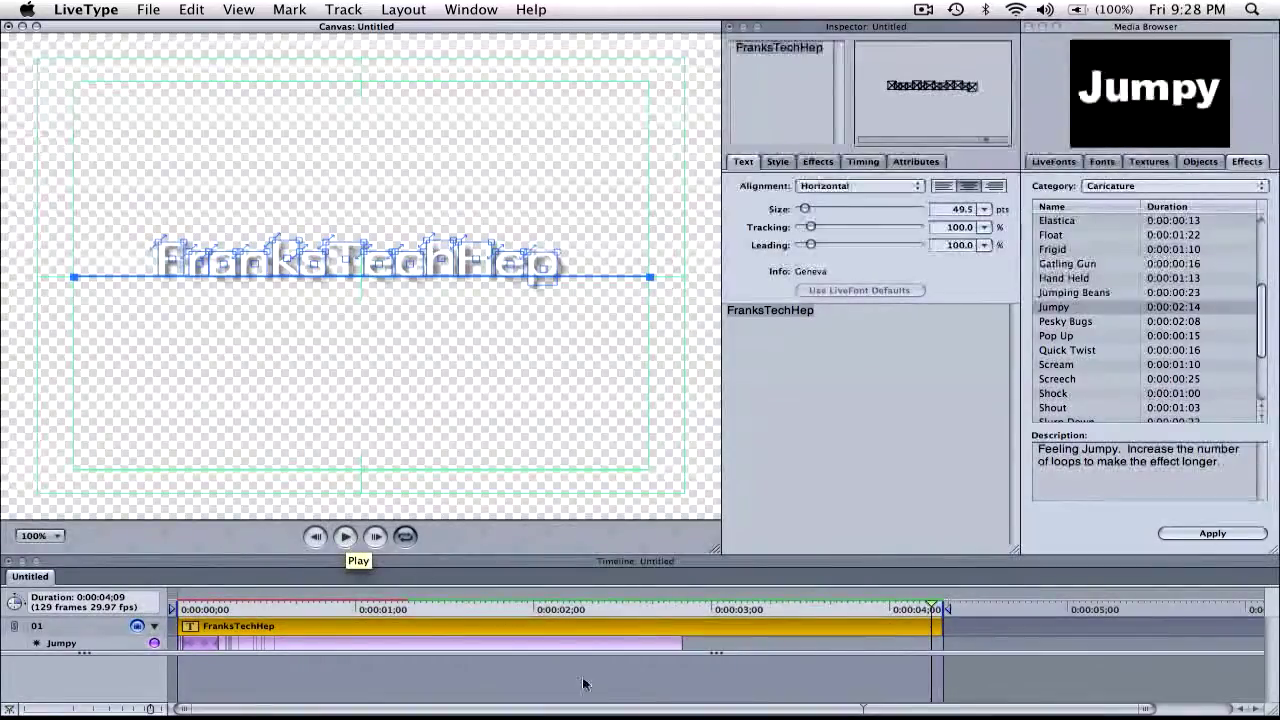
left_click(711, 652)
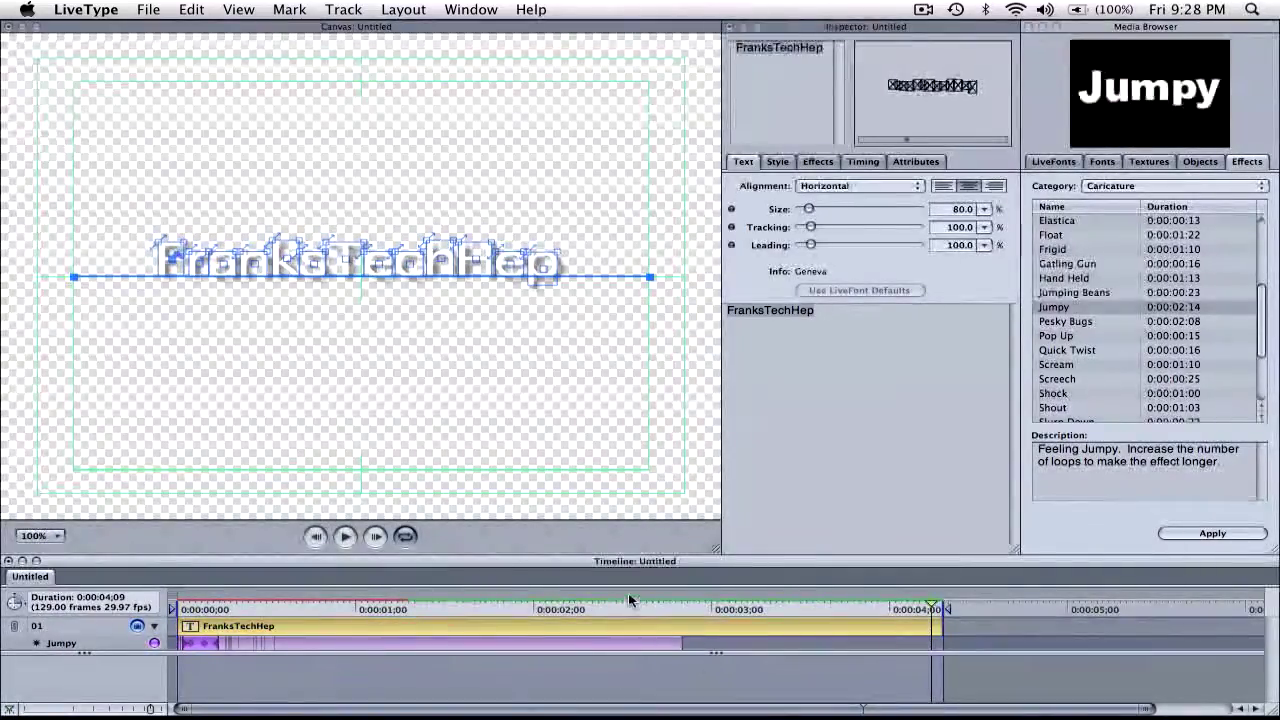
left_click(664, 630)
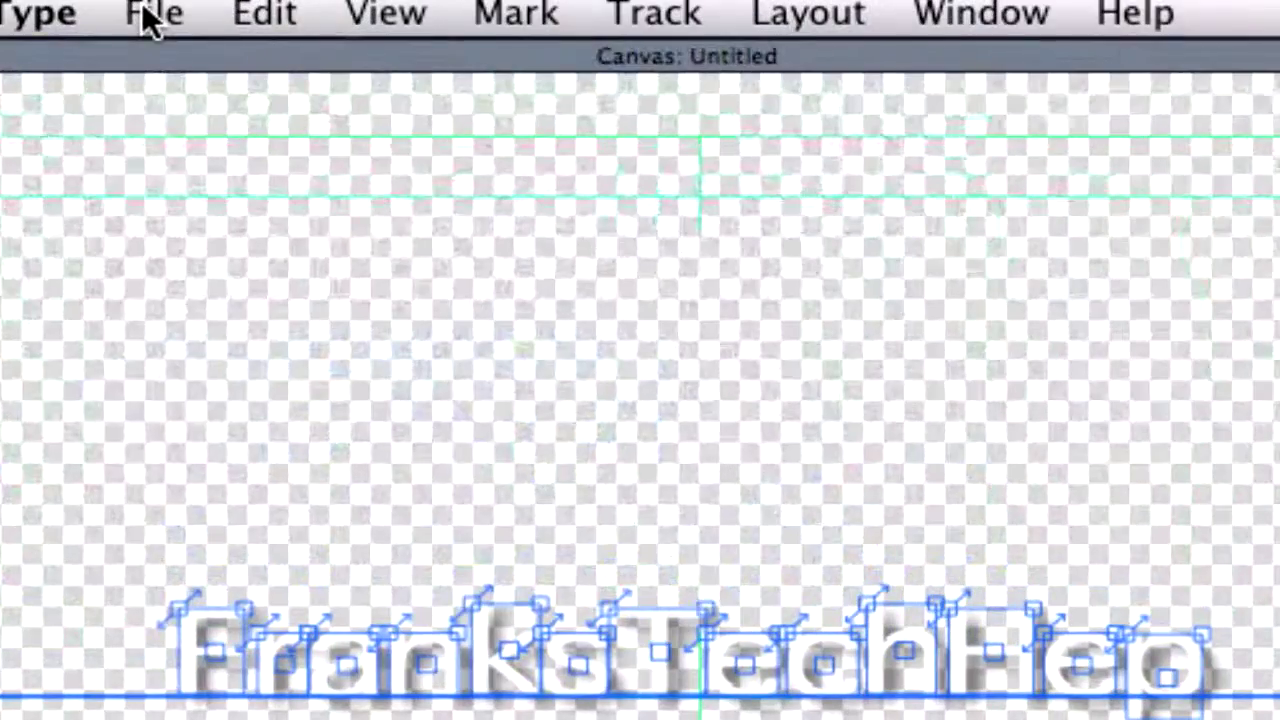
- Save the LiveType title project under the name FTH in the Desktop folder
left_click(145, 15)
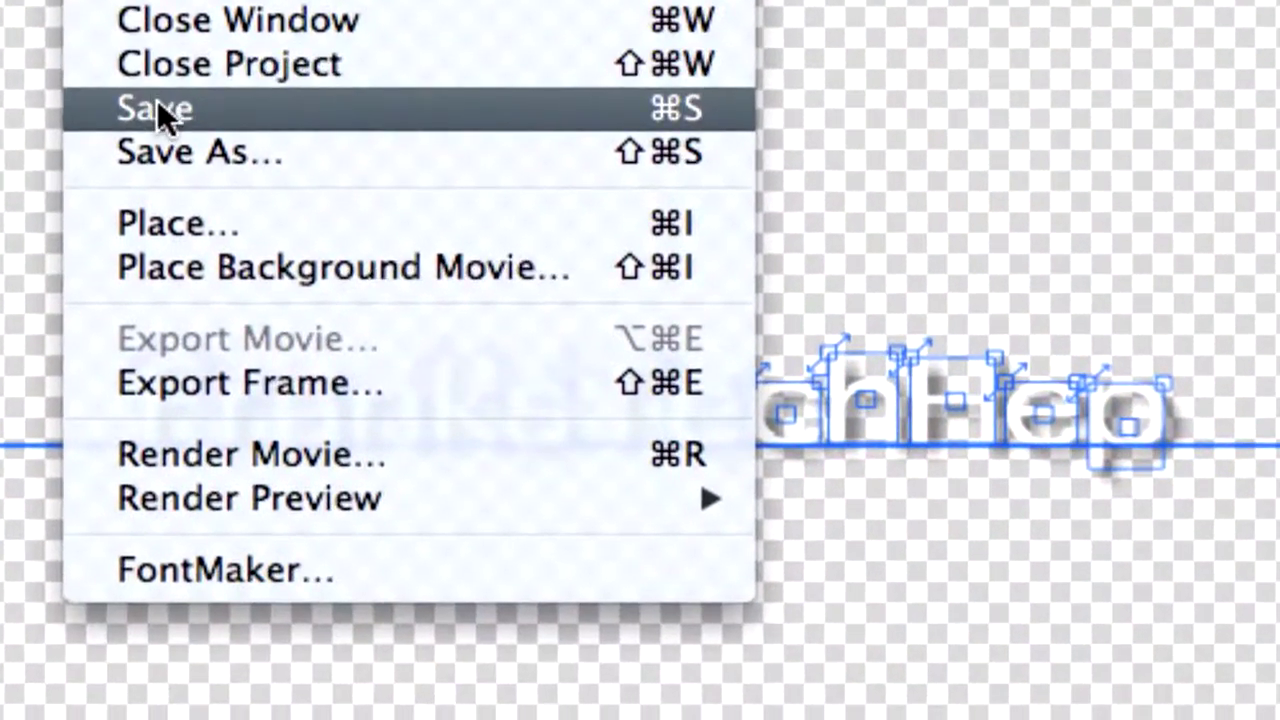
left_click(160, 118)
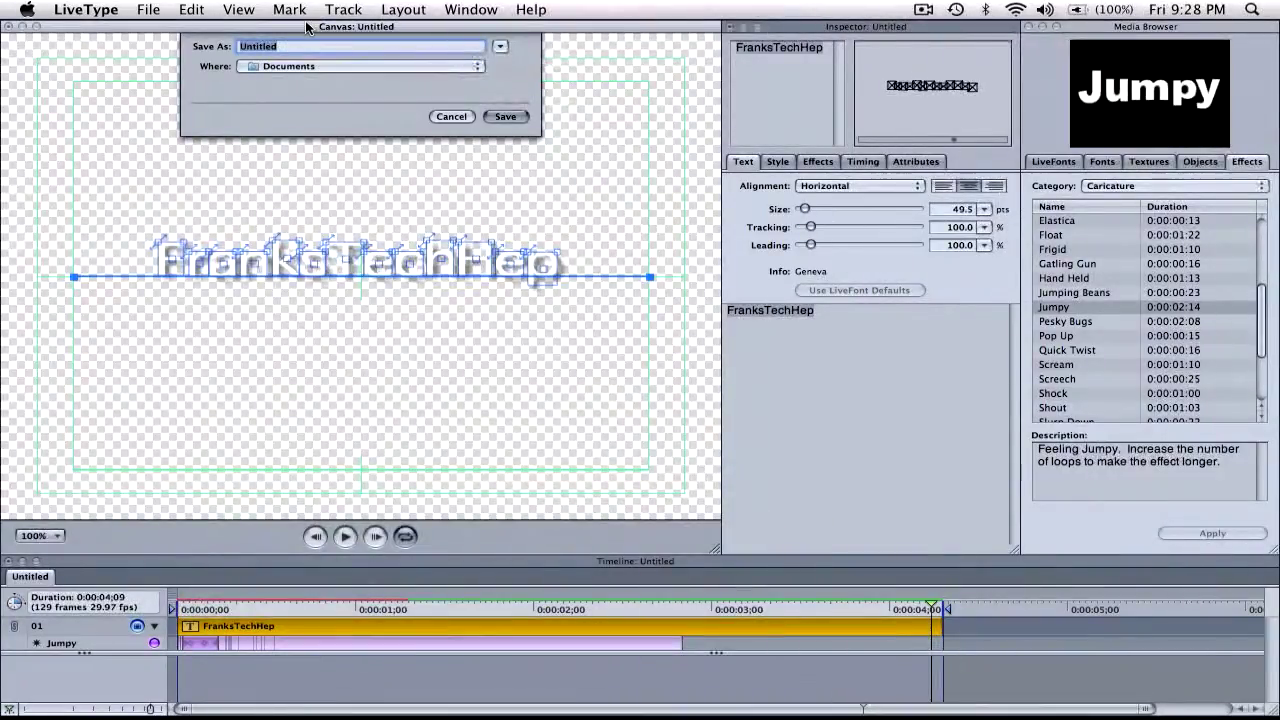
type("FTH")
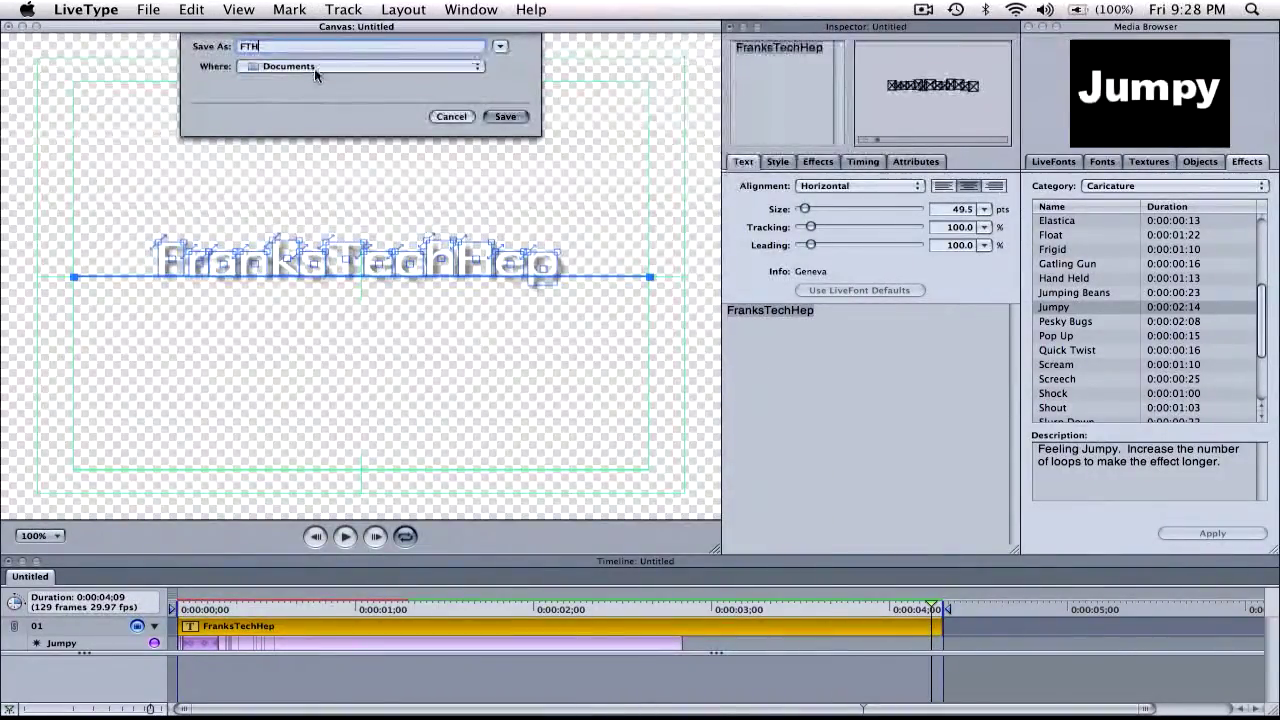
left_click(315, 68)
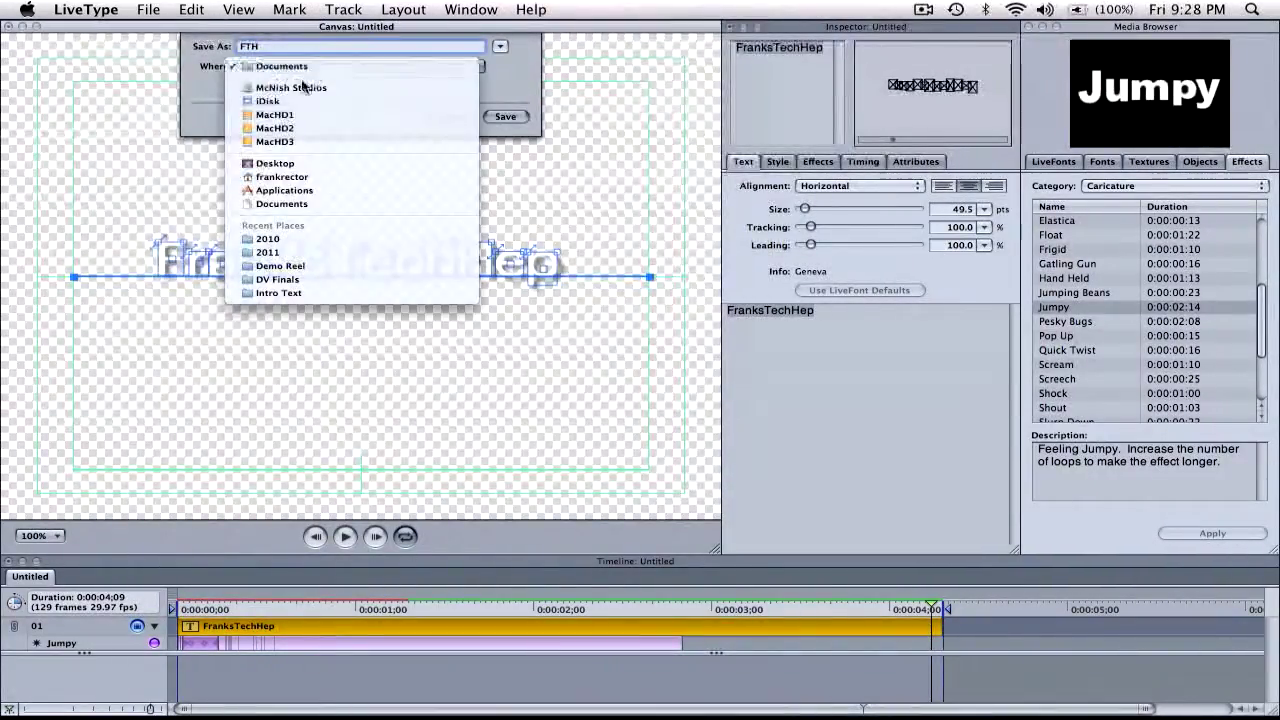
left_click(272, 177)
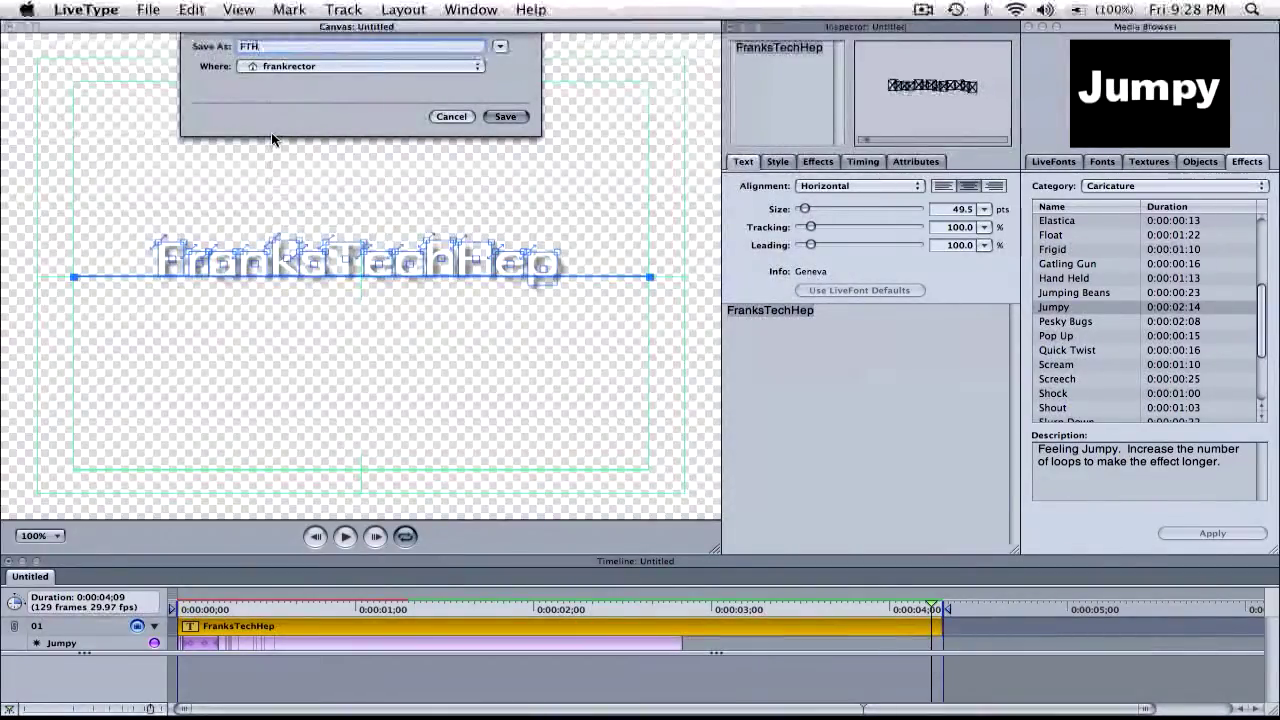
left_click(275, 66)
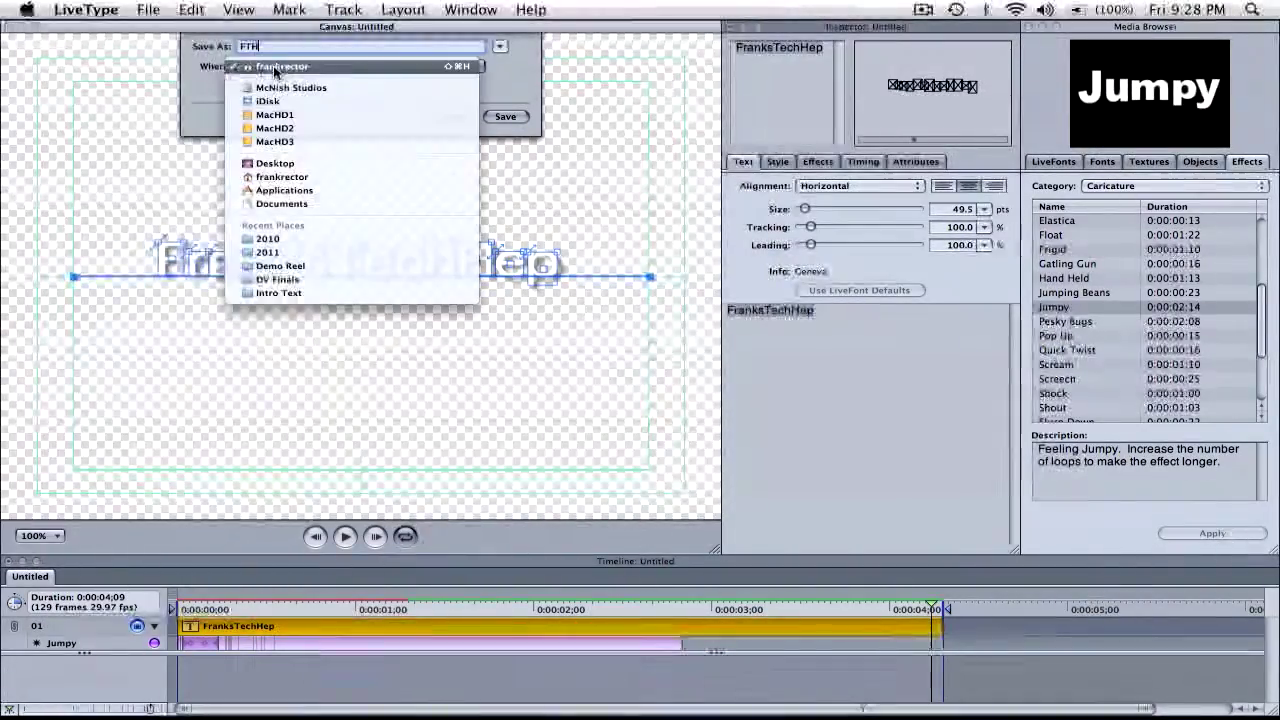
left_click(272, 163)
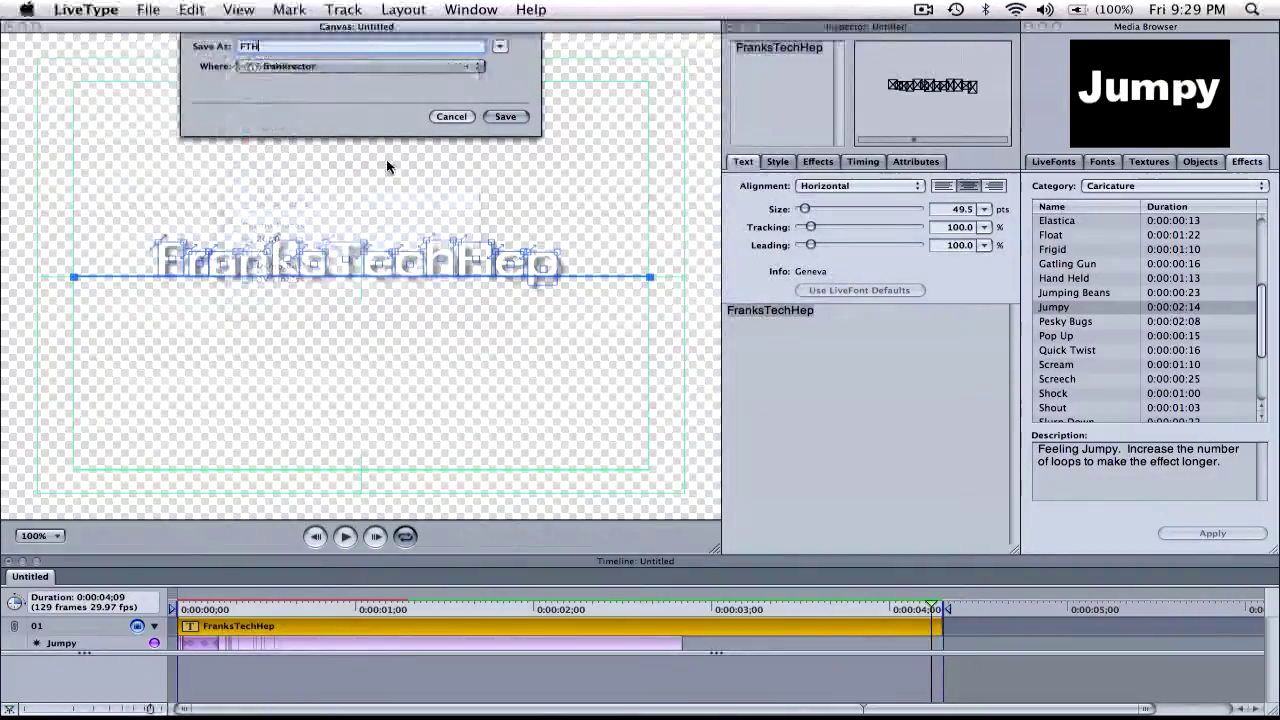
left_click(508, 117)
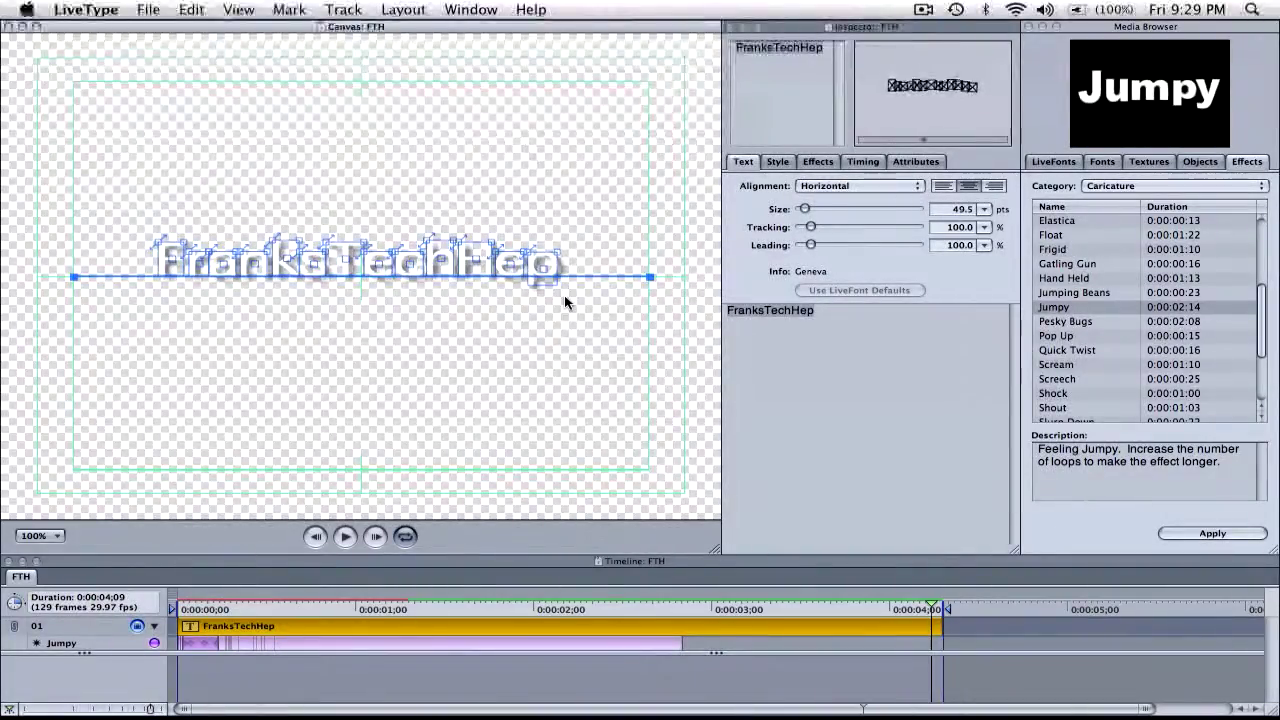
- Switch to Final Cut Express and scrub the FTH Project timeline over the Fire Web.dv clip
mouse_move(1193, 704)
left_click(624, 551)
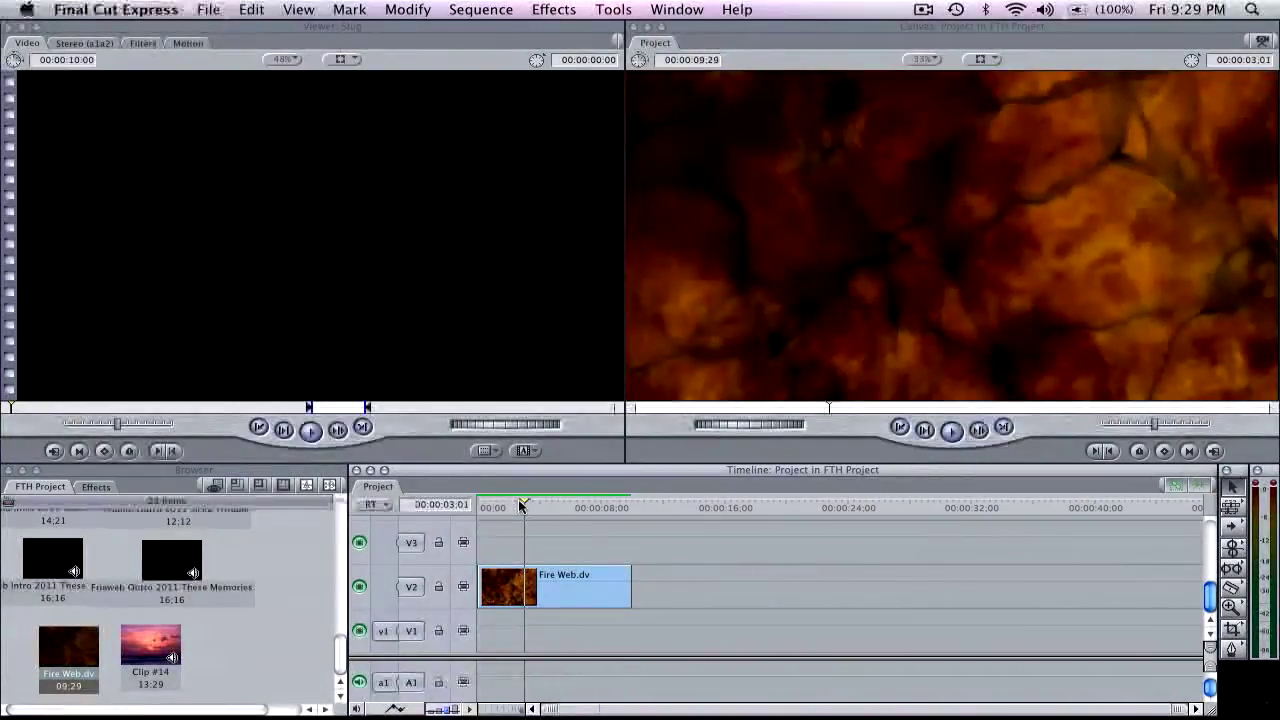
left_click_drag(519, 506, 519, 506)
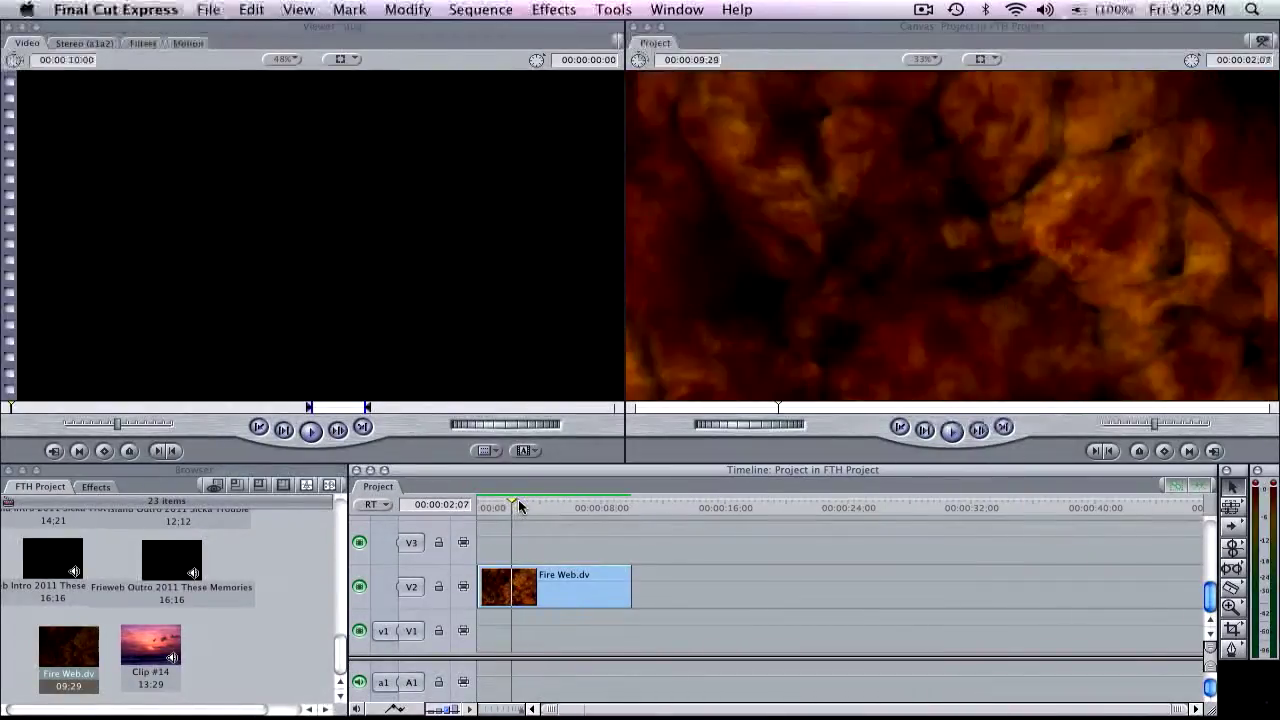
- Import FTH from the Desktop via File > Import > Files and locate FTH.ipr in the Browser
left_click(212, 18)
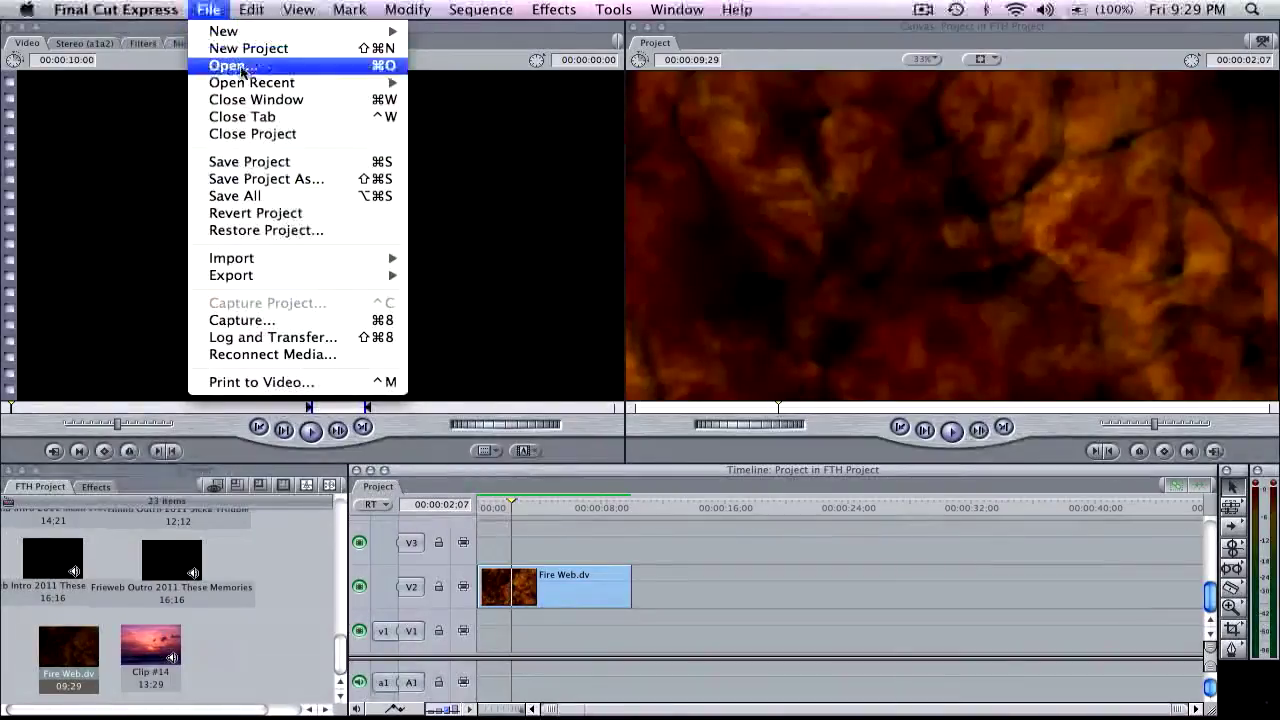
mouse_move(325, 261)
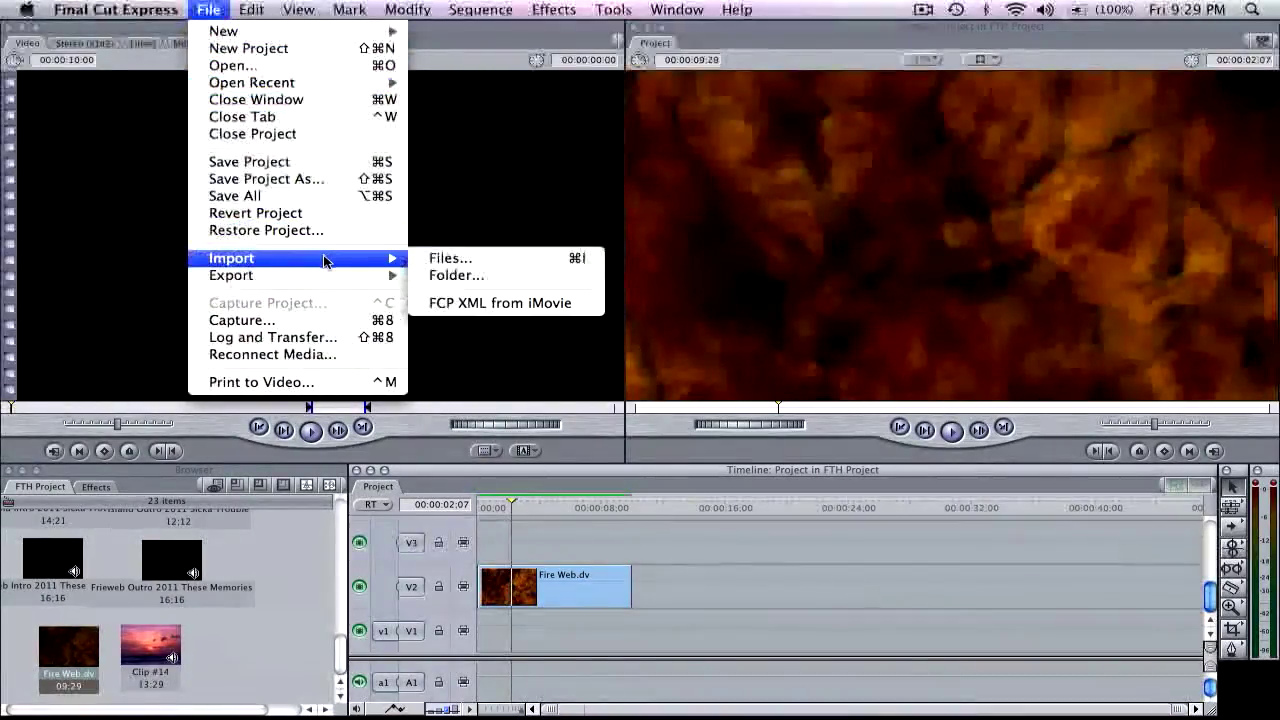
left_click(443, 260)
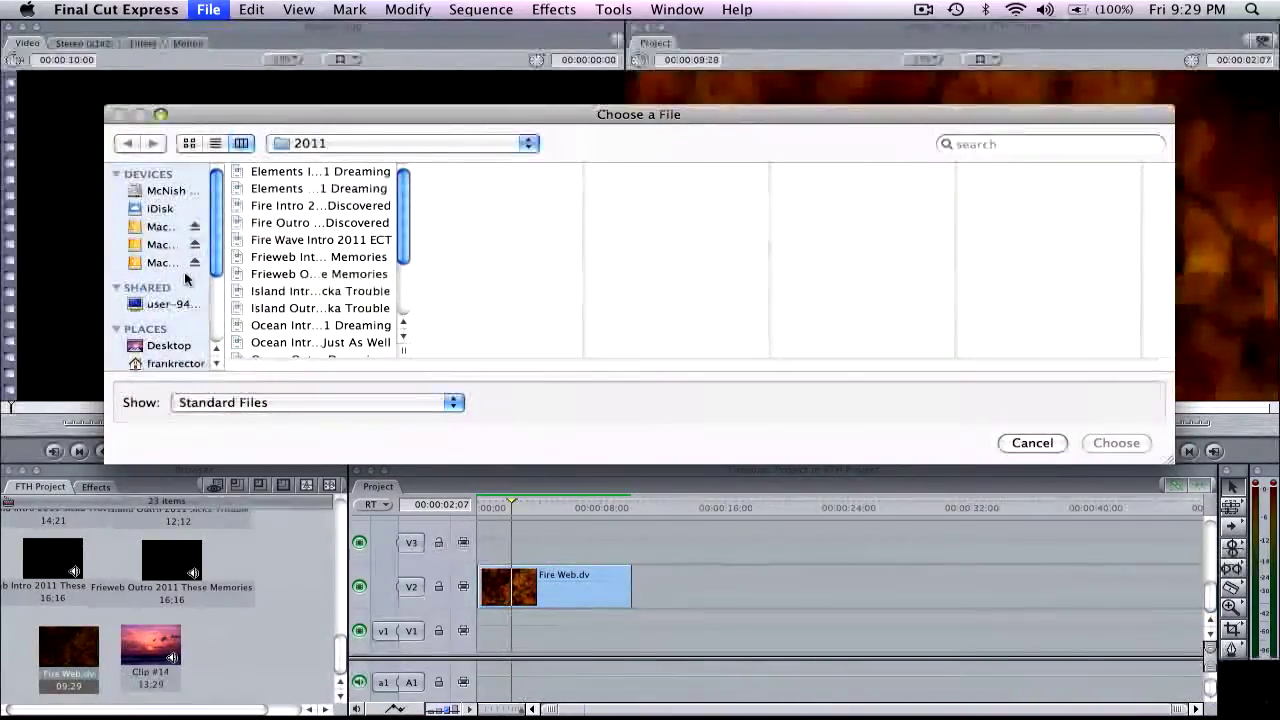
left_click(162, 345)
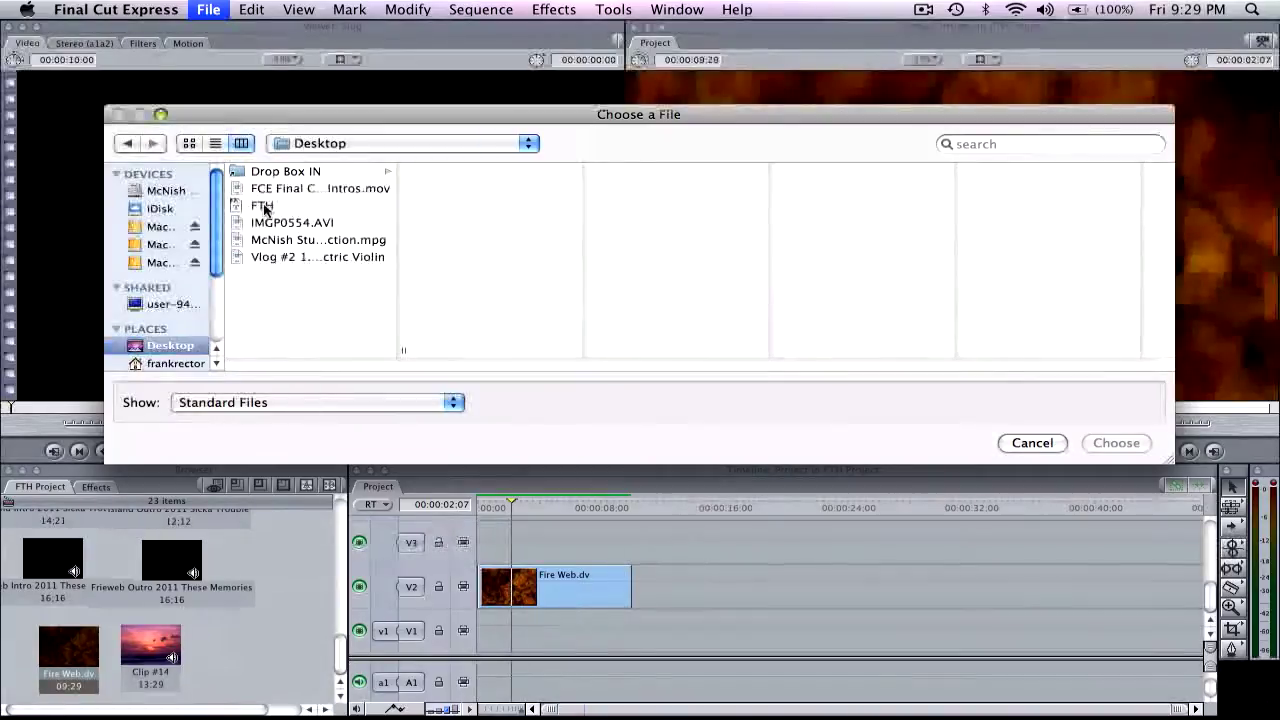
left_click(1110, 444)
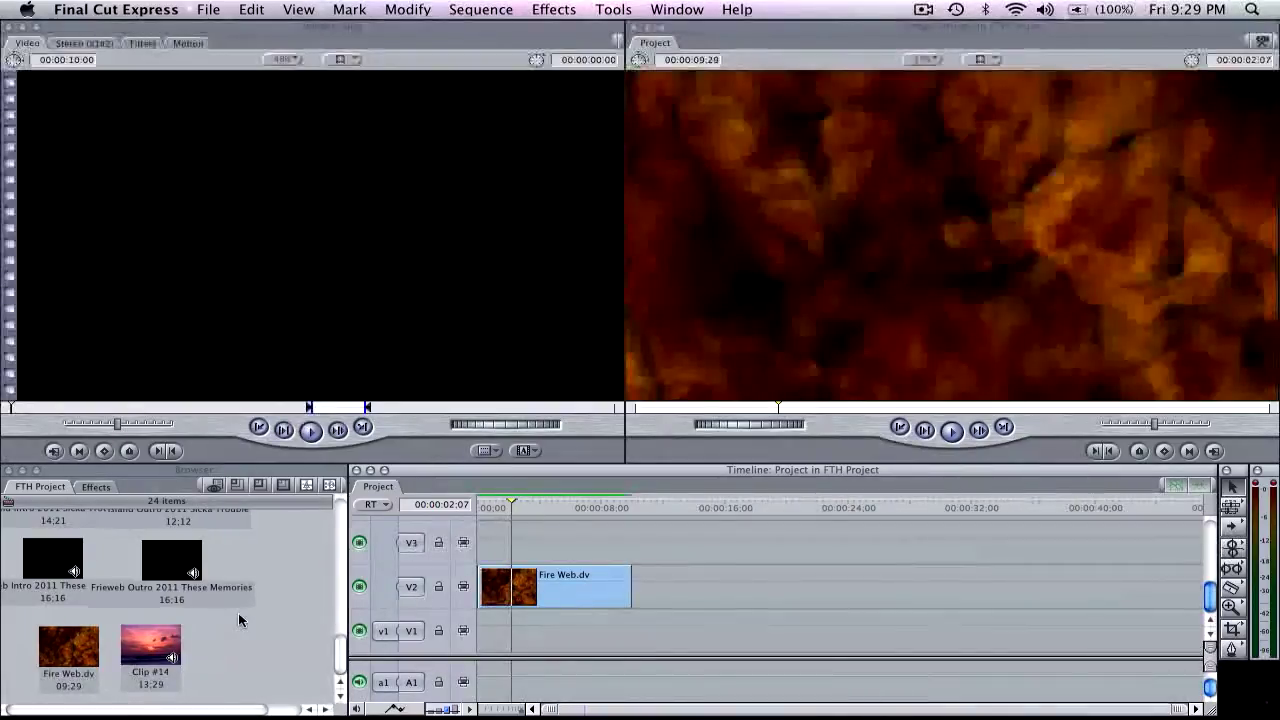
scroll(239, 621, "up", 3)
scroll(239, 621, "down", 3)
scroll(239, 621, "up", 5)
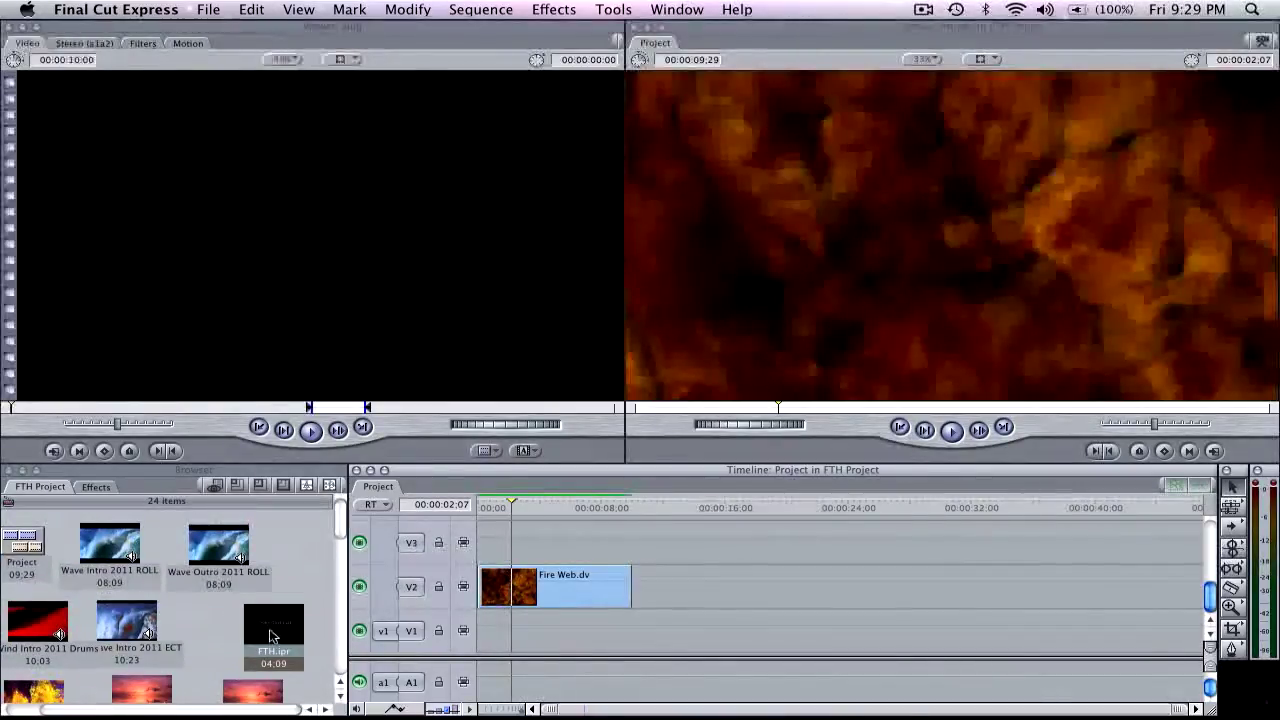
- Drop FTH.ipr onto track V3 above Fire Web.dv and play the title over the fire
left_click_drag(272, 630, 528, 552)
left_click(545, 503)
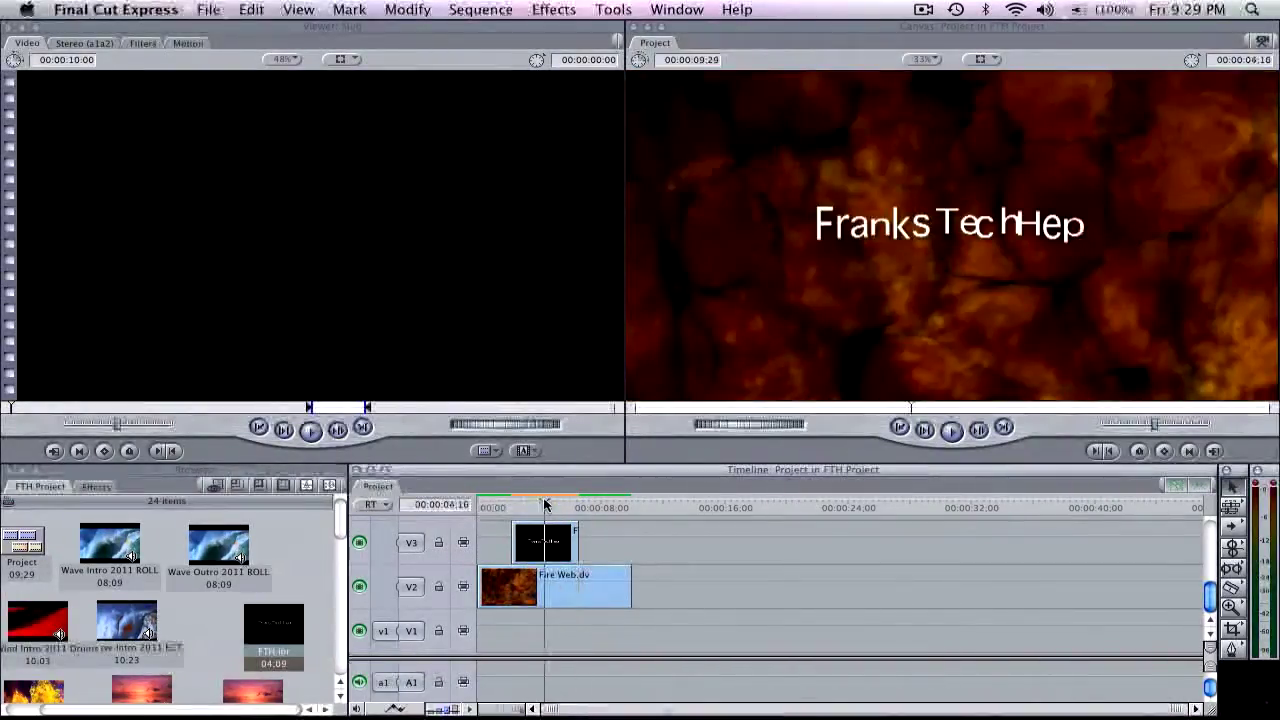
left_click(504, 506)
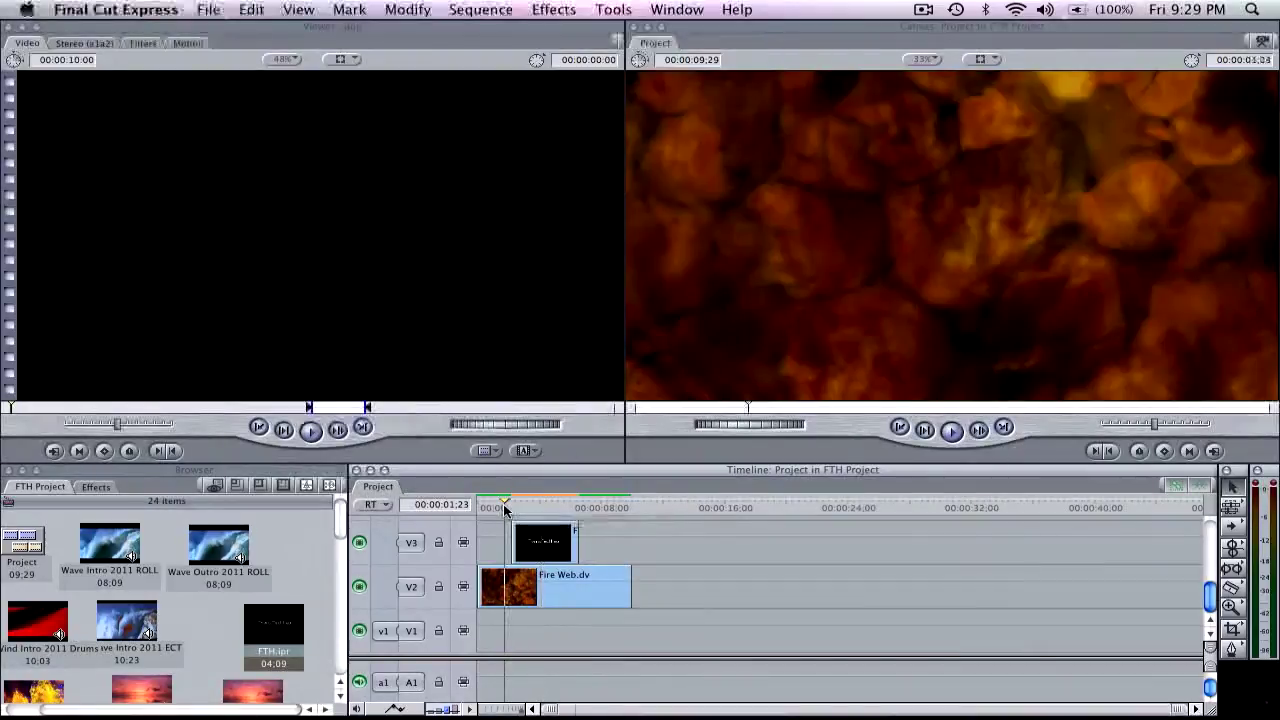
key("space")
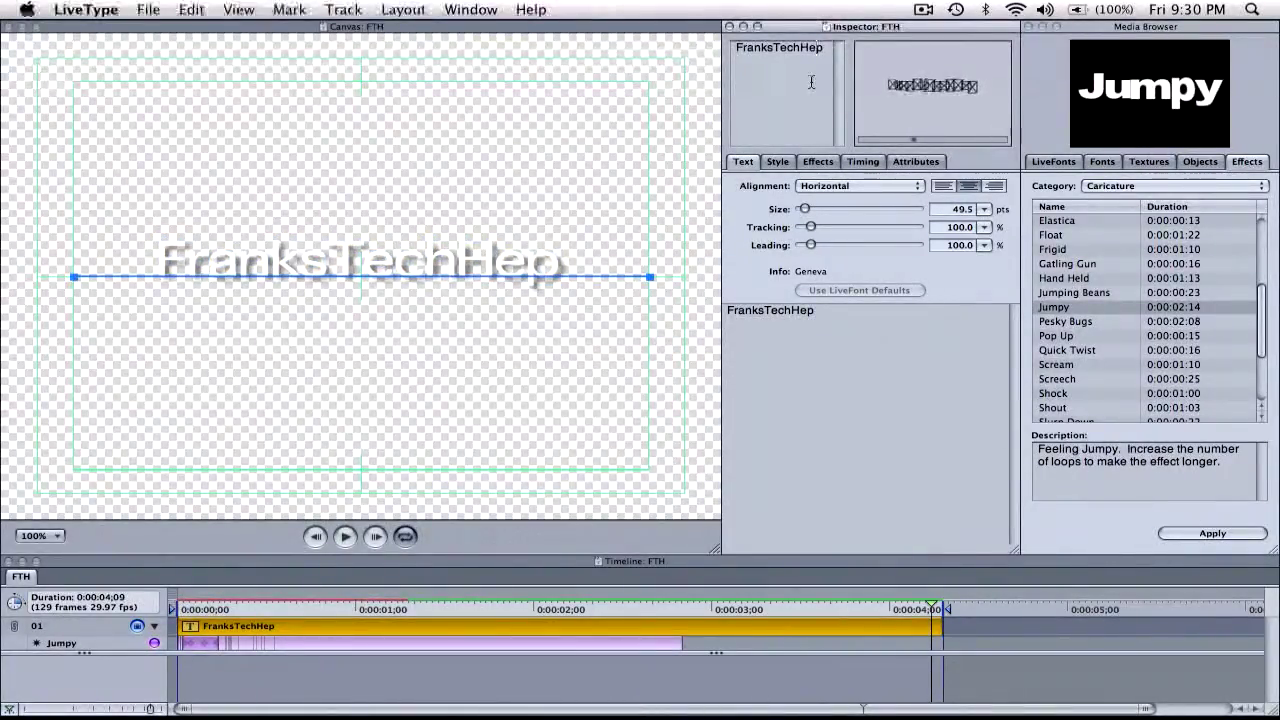
- Add the missing 'l' so the title reads FranksTechHelp, and save the LiveType project
left_click(811, 82)
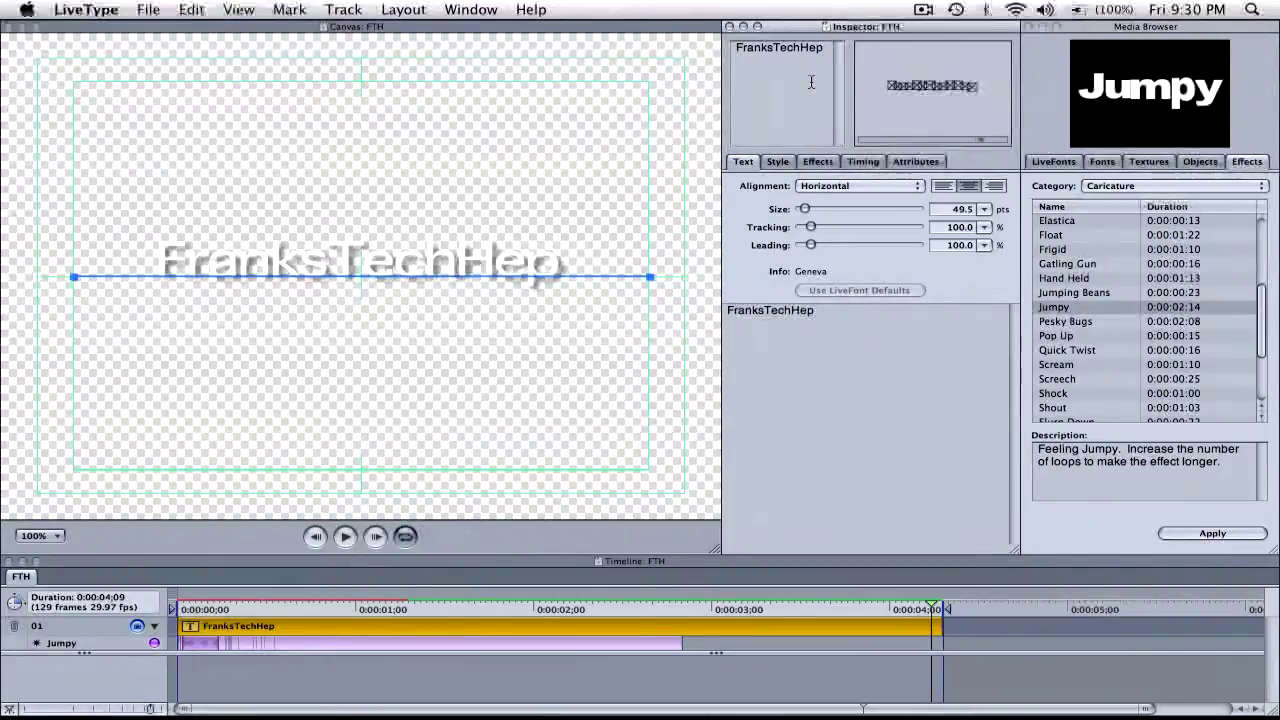
type("l")
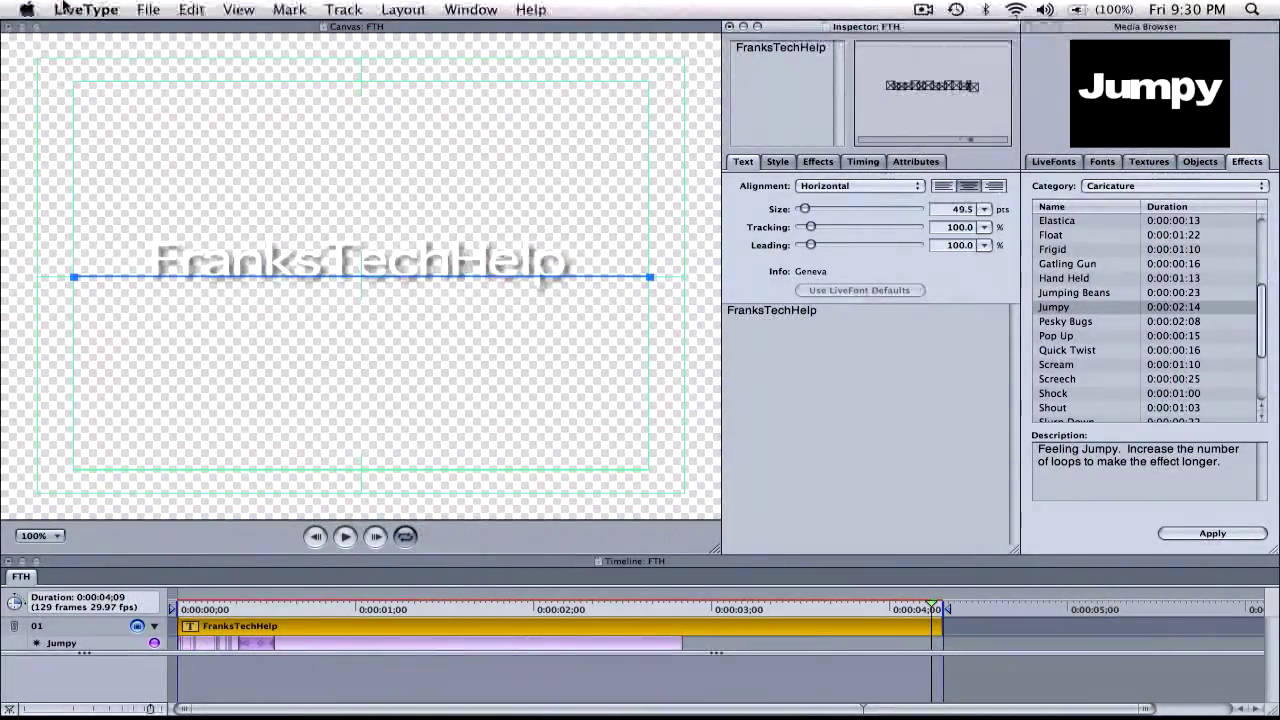
left_click(148, 9)
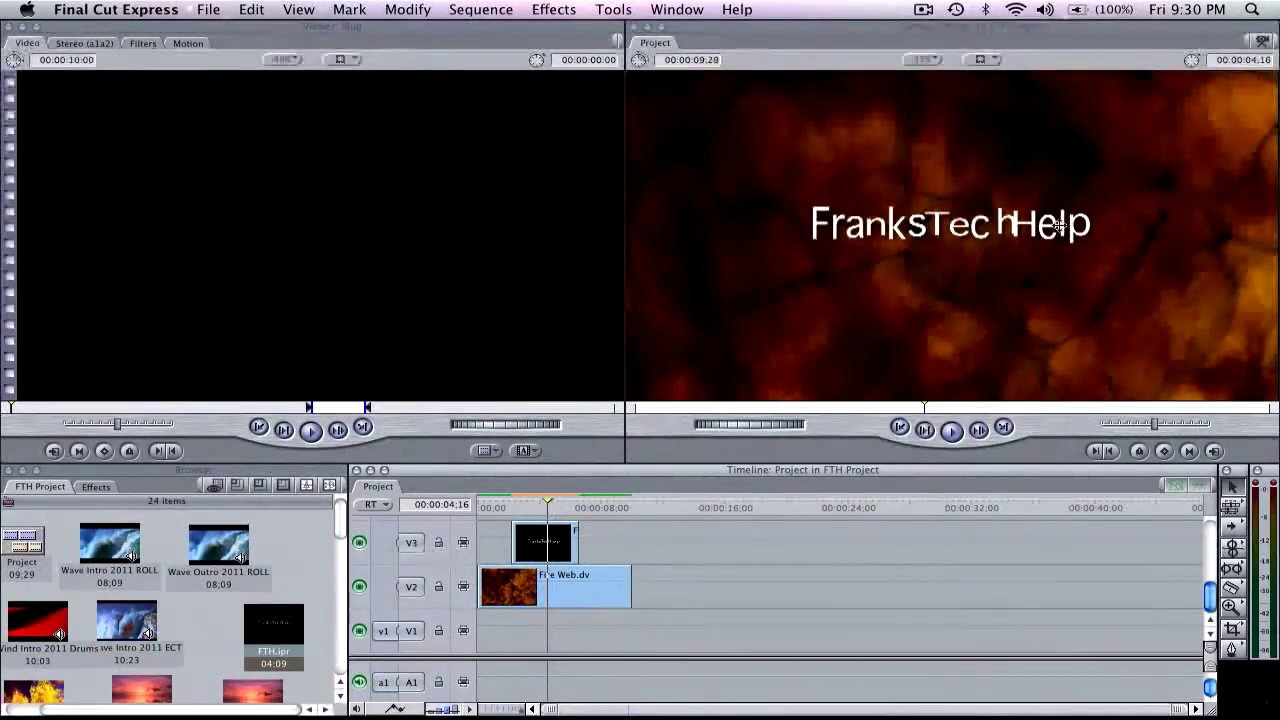
- Step back two frames in the title animation, then switch to the LiveType desktop
left_click(540, 508)
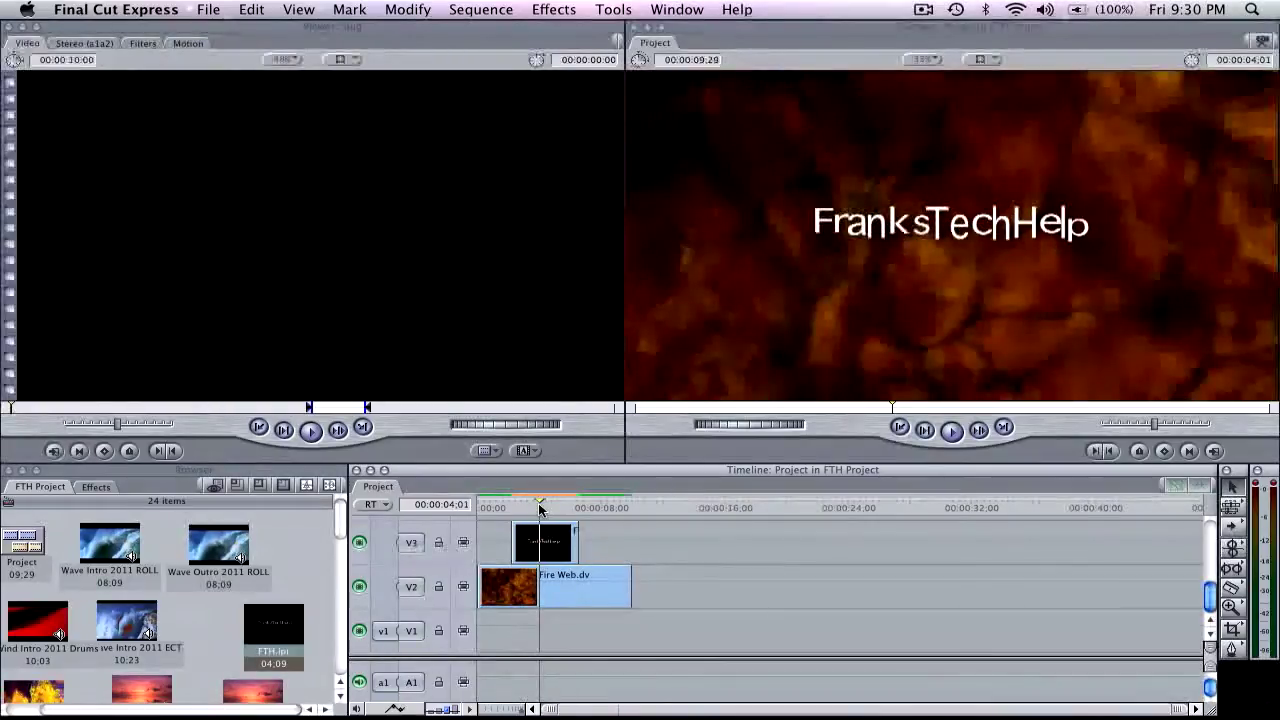
left_click(533, 509)
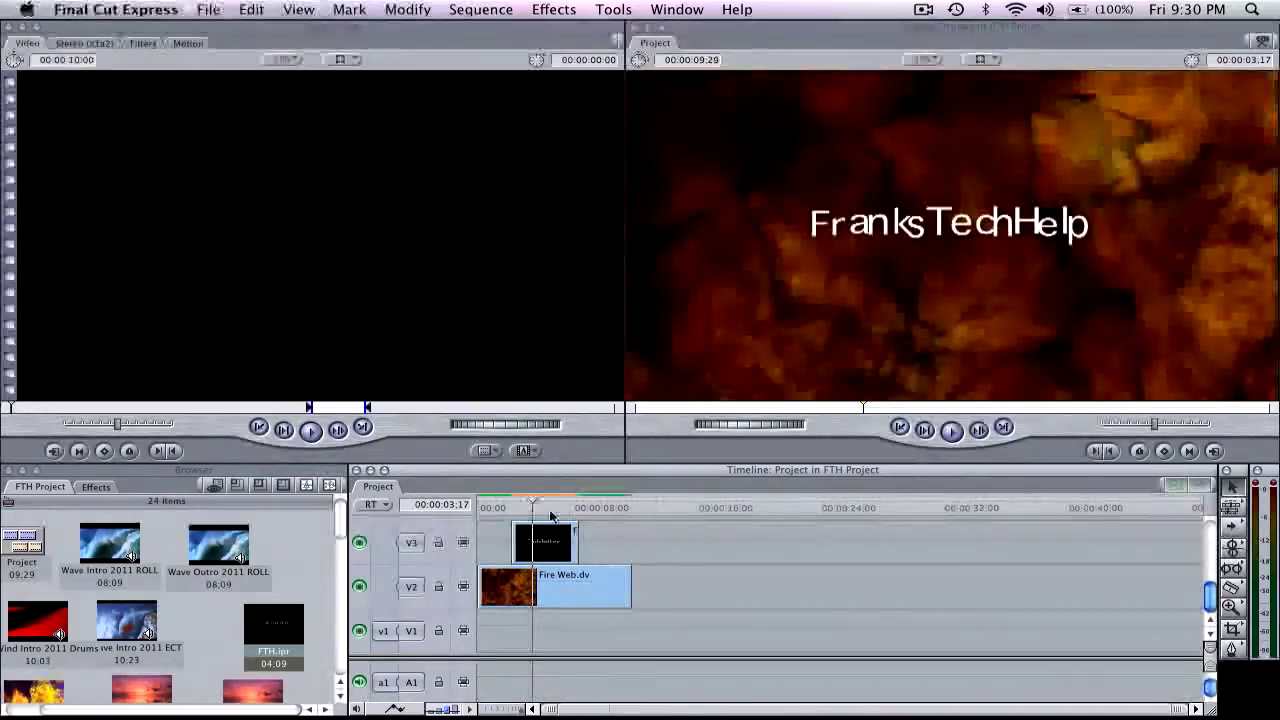
key("F8")
left_click(141, 650)
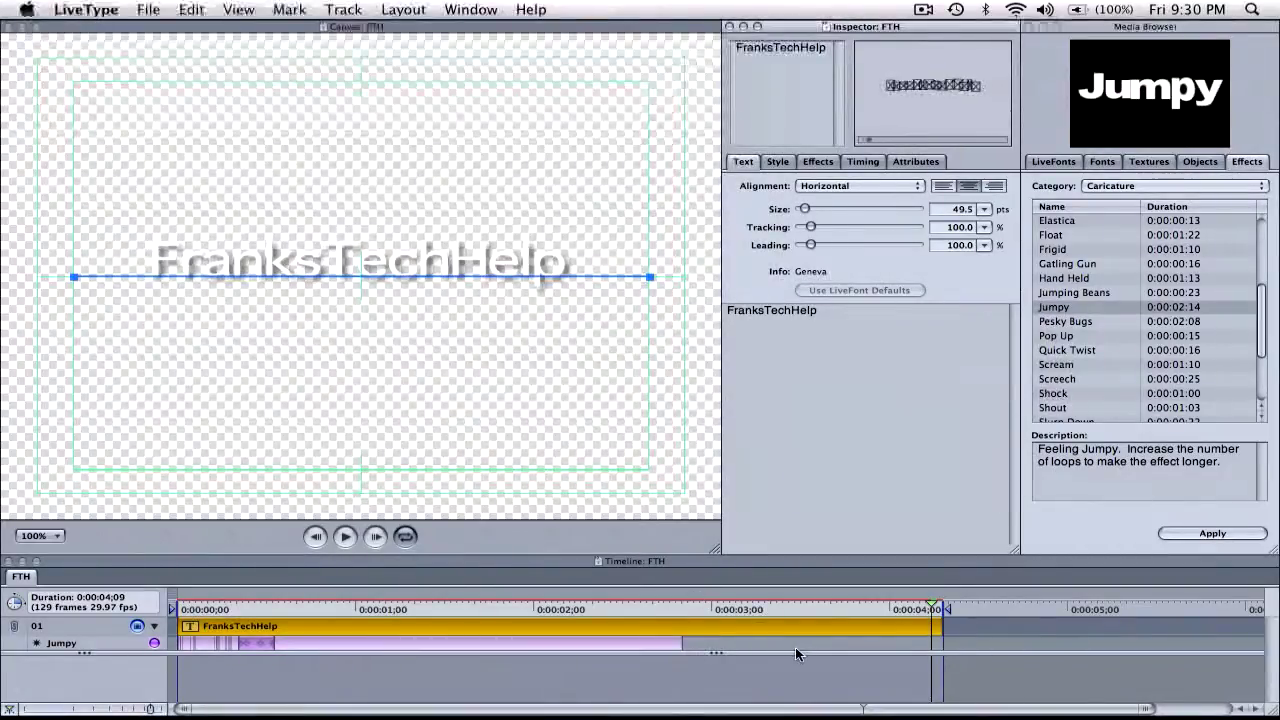
- Return to the Final Cut Express desktop and select the FranksTechHelp title clip on V3
key("F8")
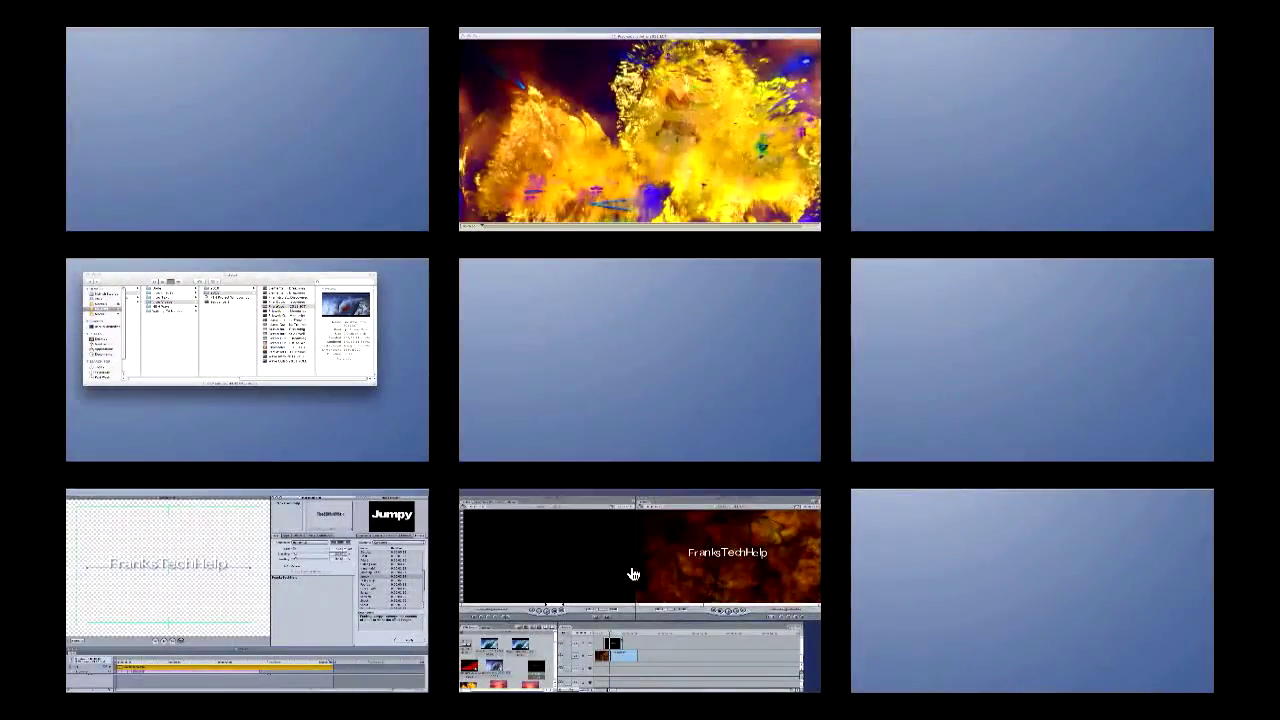
left_click(633, 574)
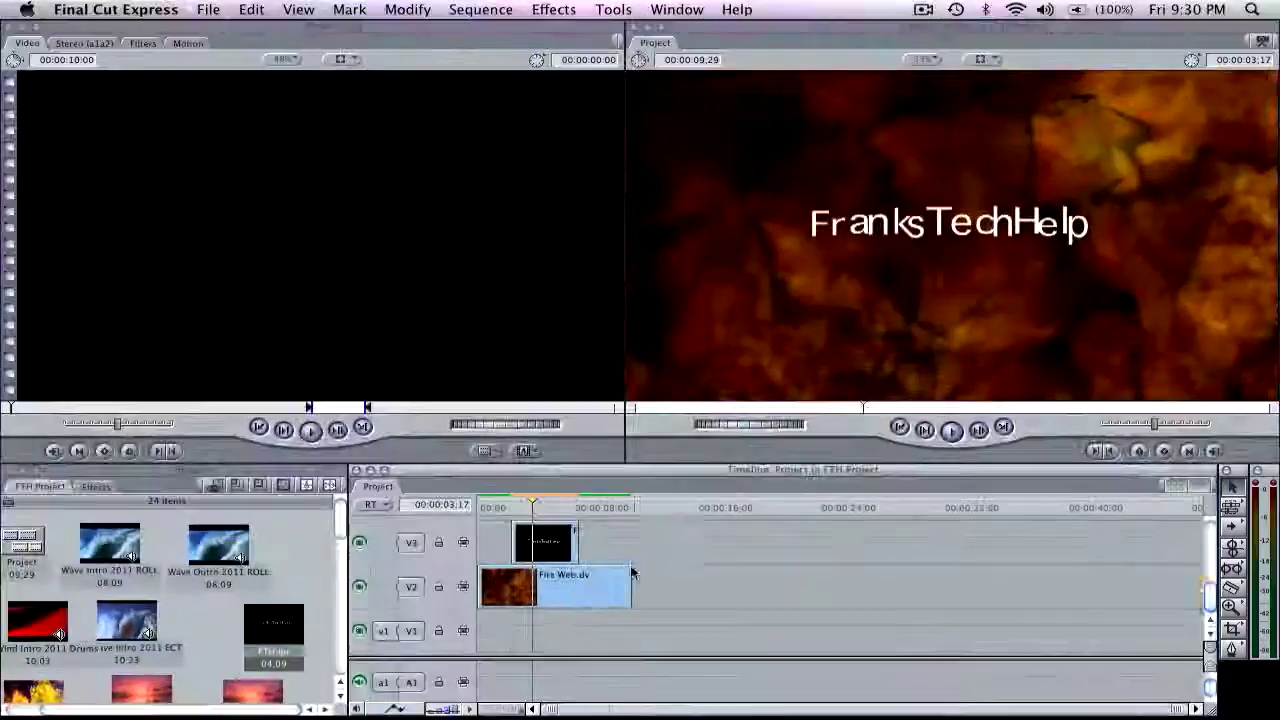
left_click(556, 536)
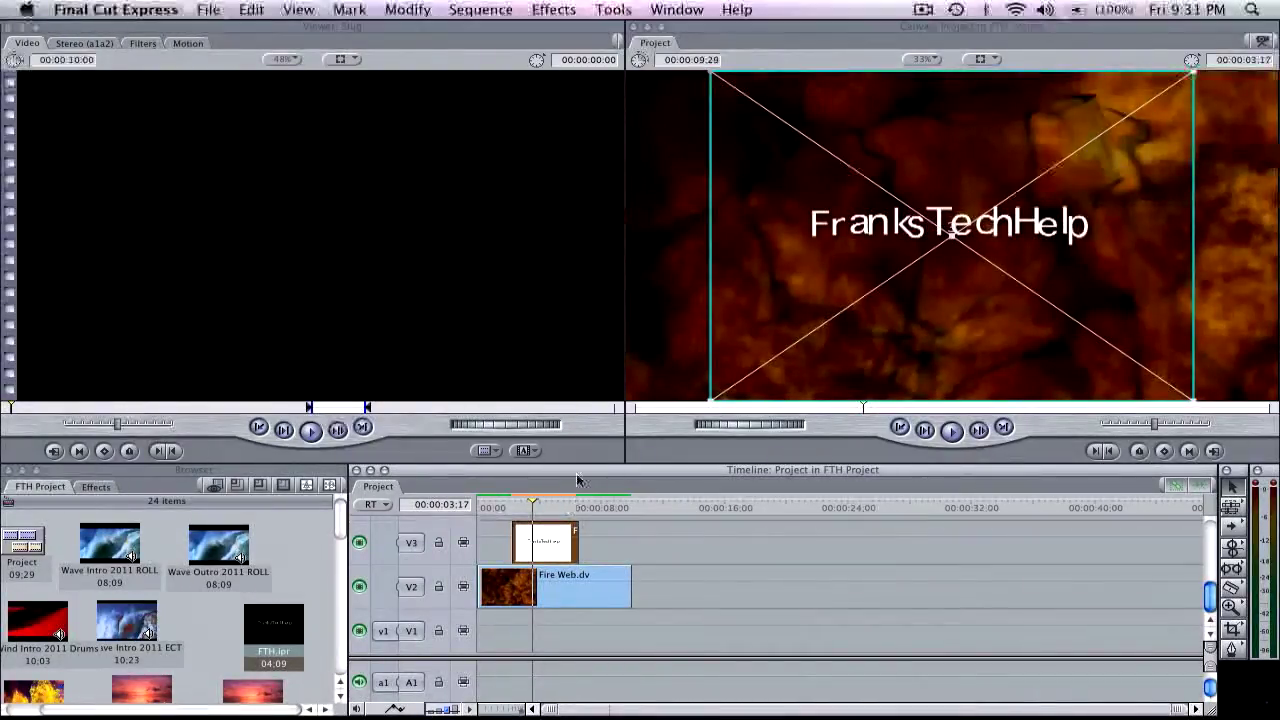
left_click(556, 9)
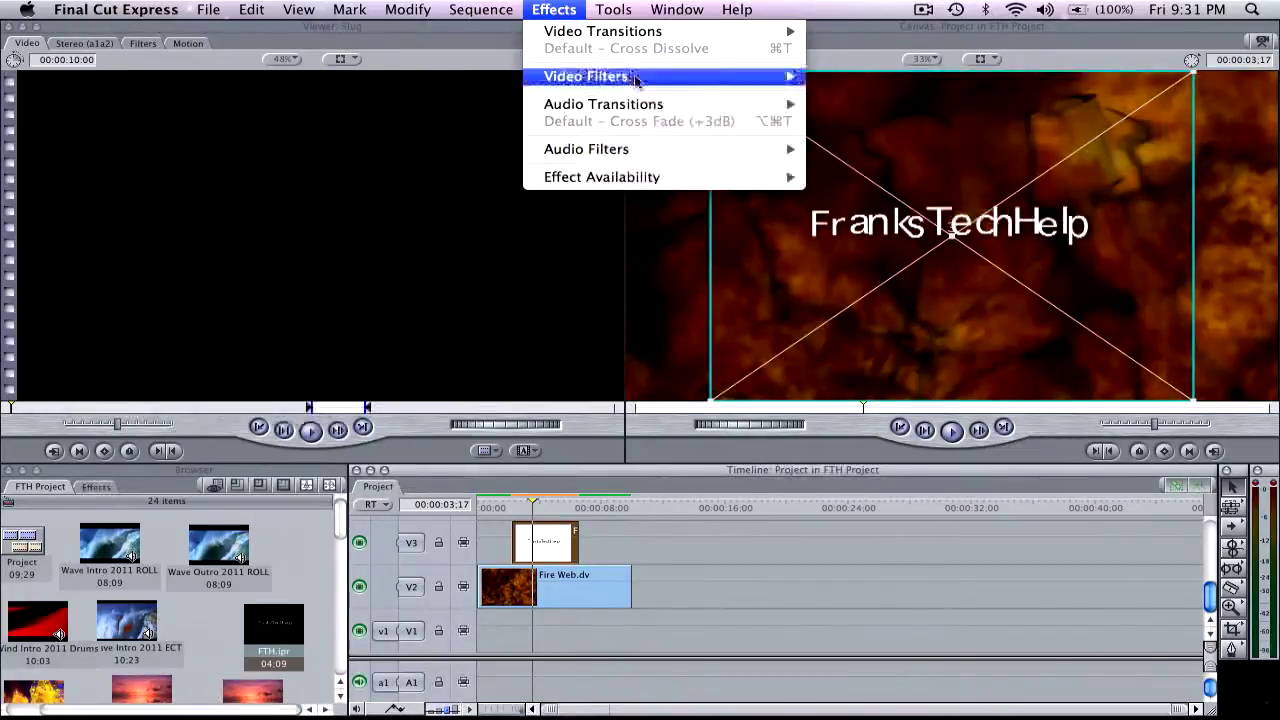
mouse_move(638, 80)
mouse_move(907, 147)
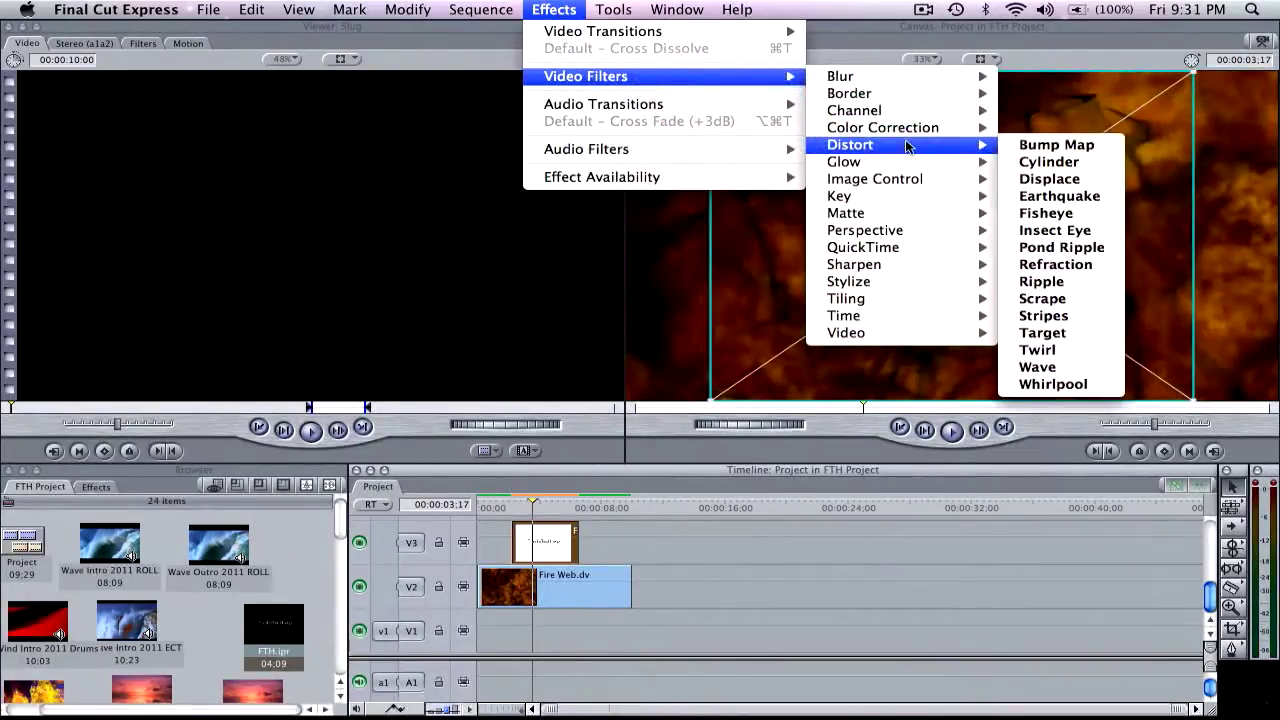
left_click(1040, 282)
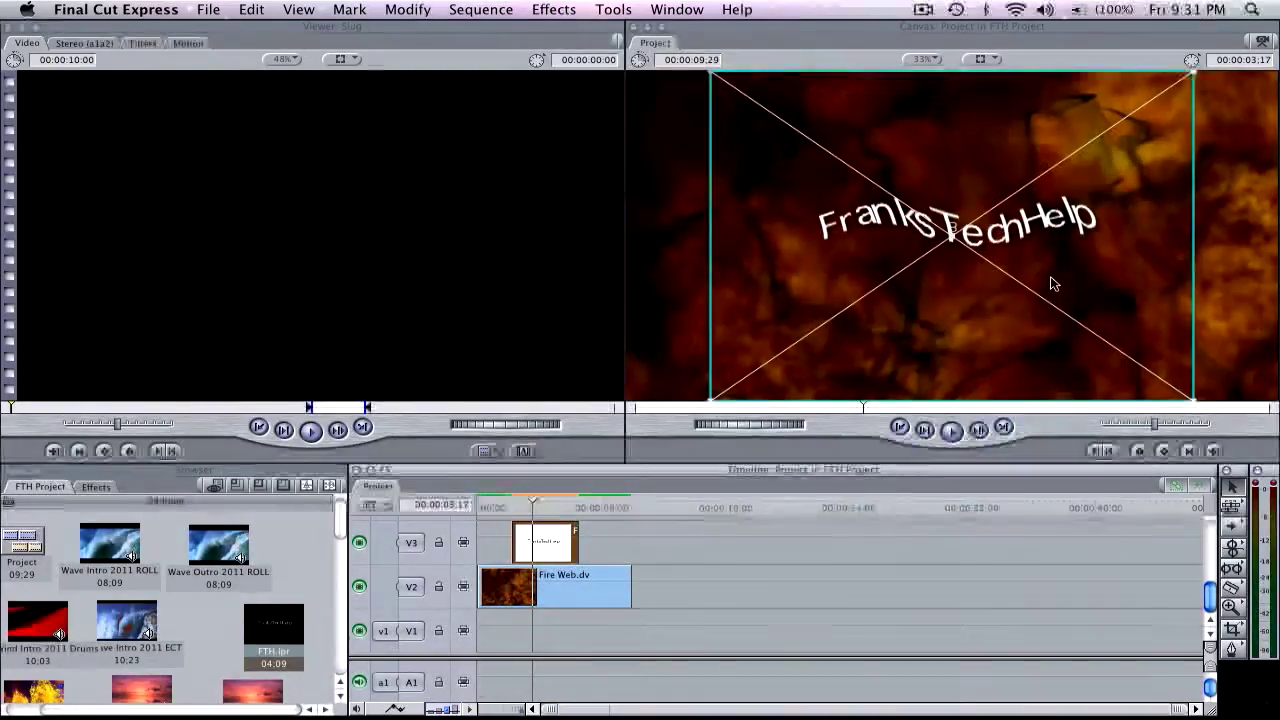
left_click(537, 510)
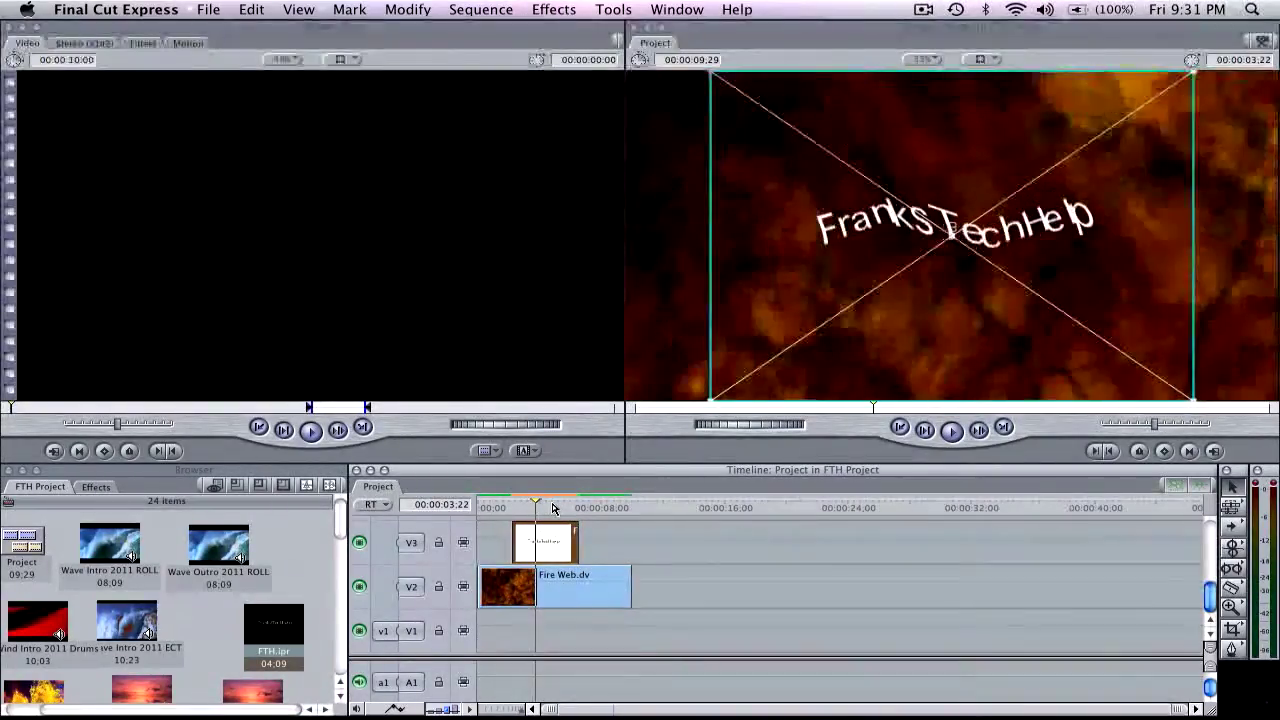
left_click(539, 507)
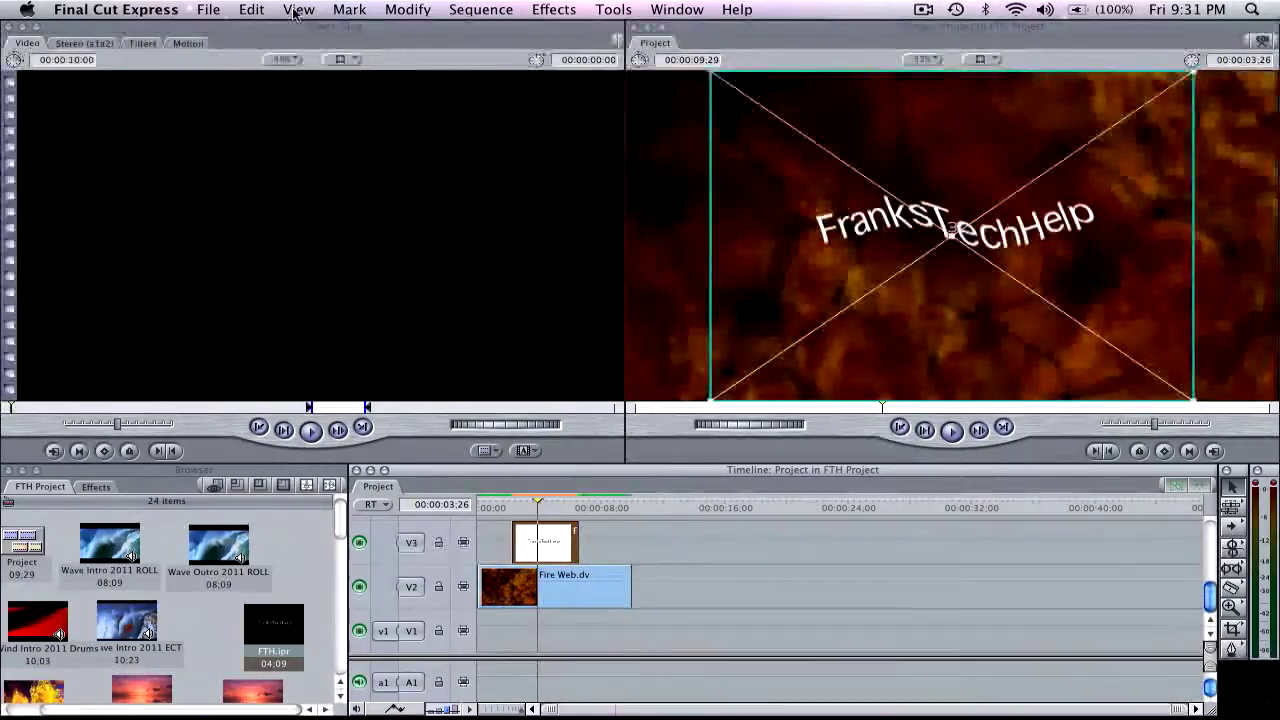
left_click(251, 10)
- Undo the Ripple filter and apply Video Filters > Distort > Pond Ripple to the title instead
left_click(270, 31)
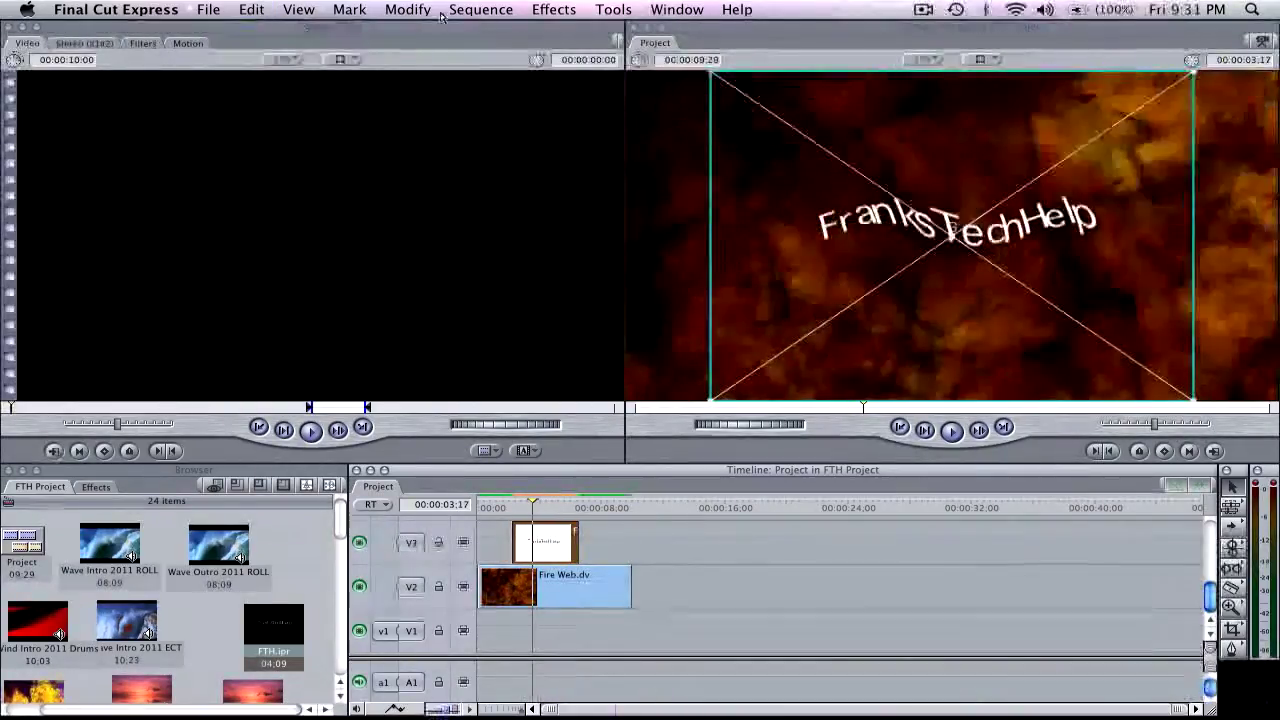
left_click(543, 10)
mouse_move(600, 76)
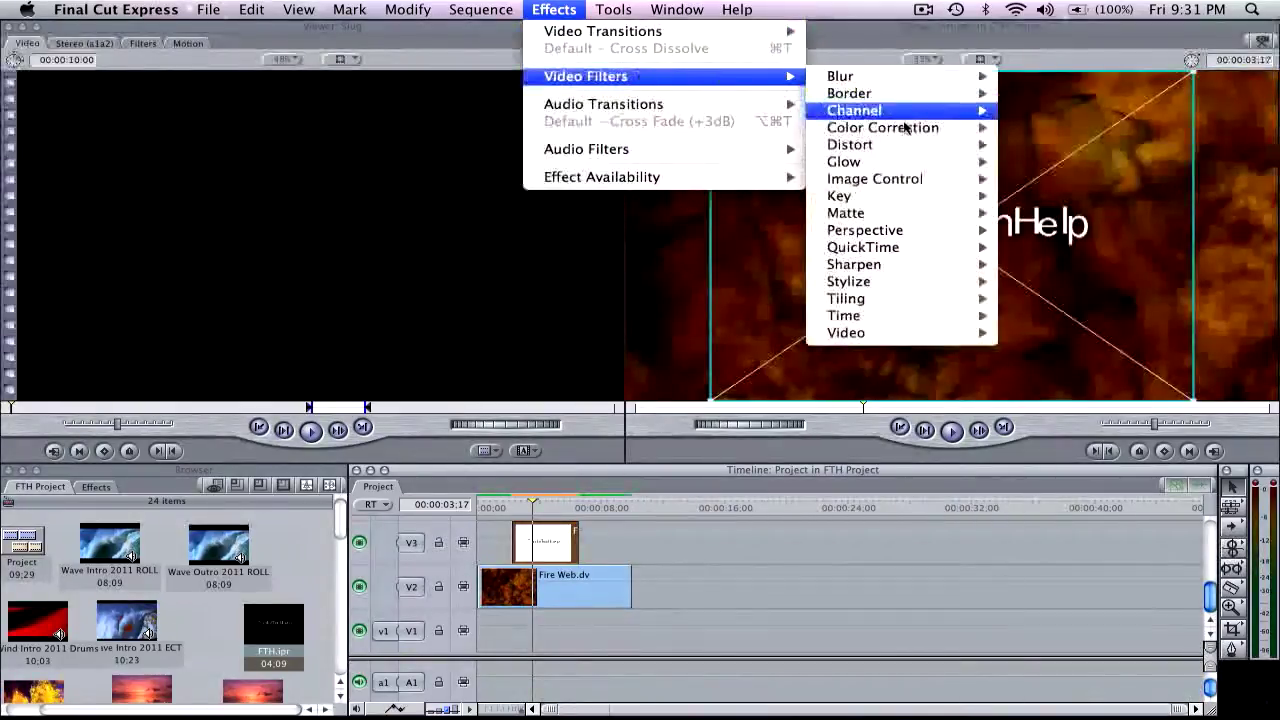
mouse_move(912, 150)
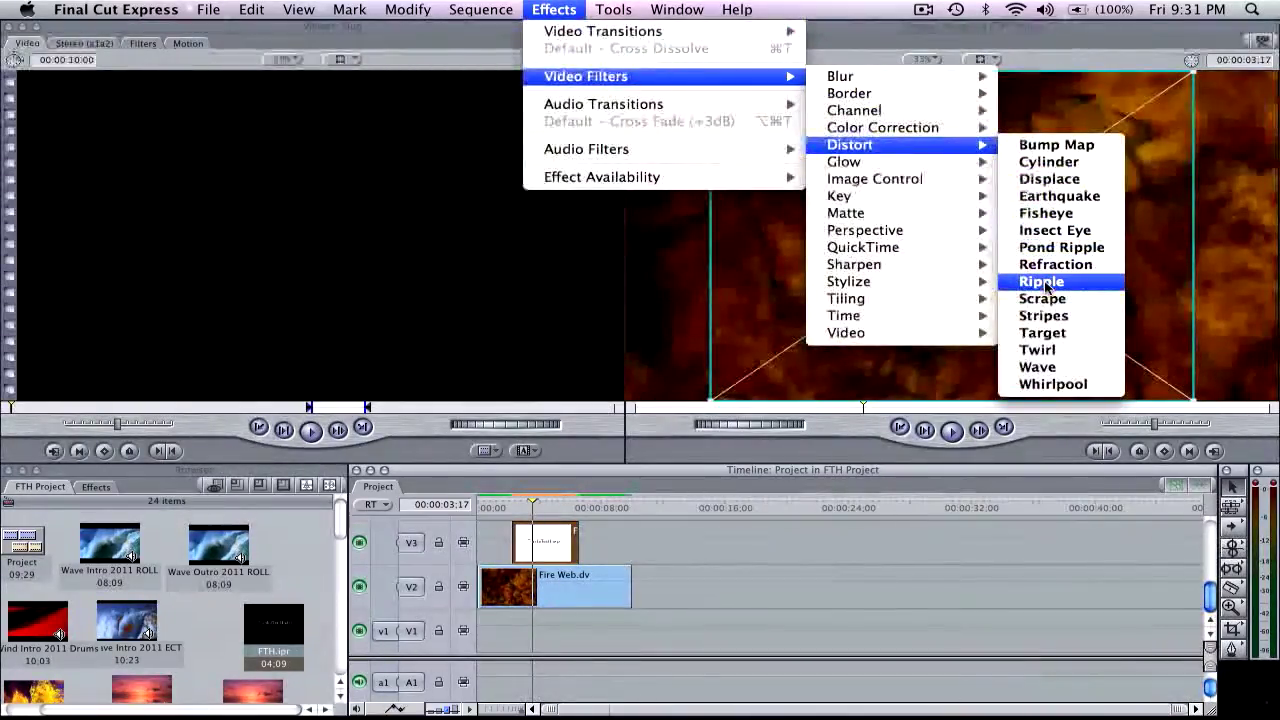
left_click(1046, 250)
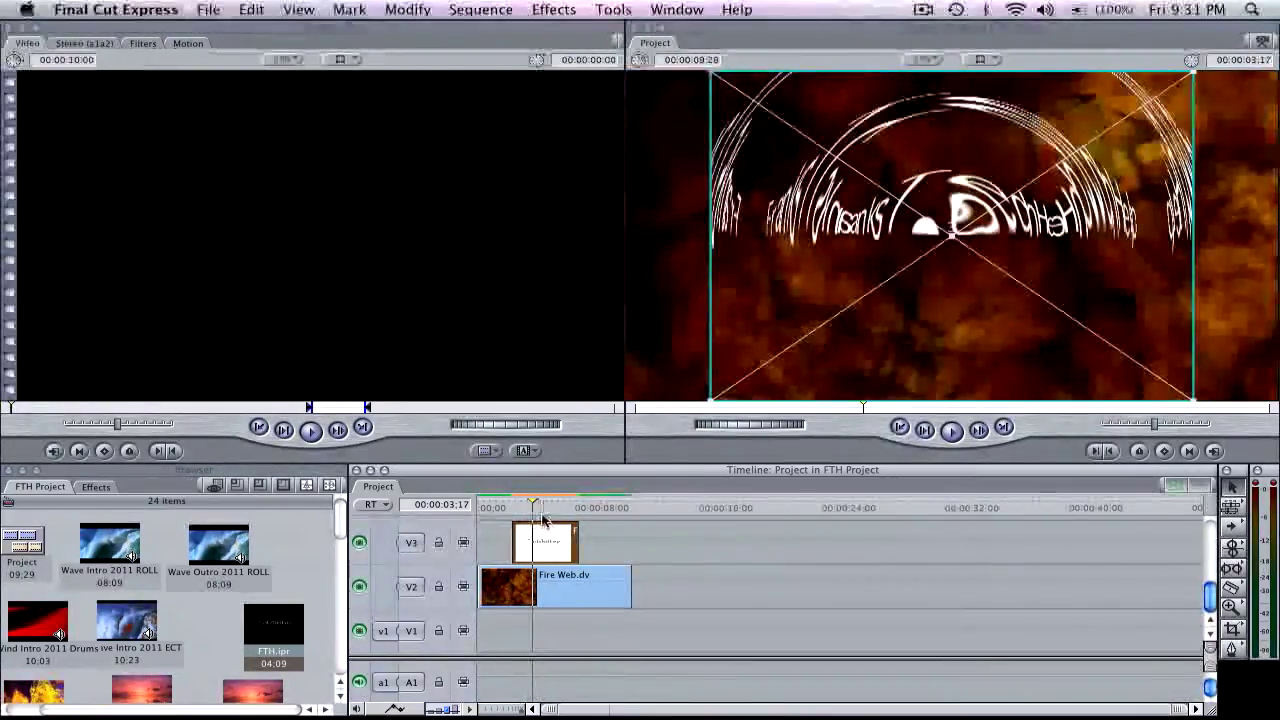
- Step forward and back through the rippling title frames, ending at 03:19
key("Right")
key("Right")
key("Right")
key("Right")
key("Right")
key("Right")
key("Right")
key("Right")
key("Right")
key("Right")
key("Right")
key("Right")
key("Right")
key("Right")
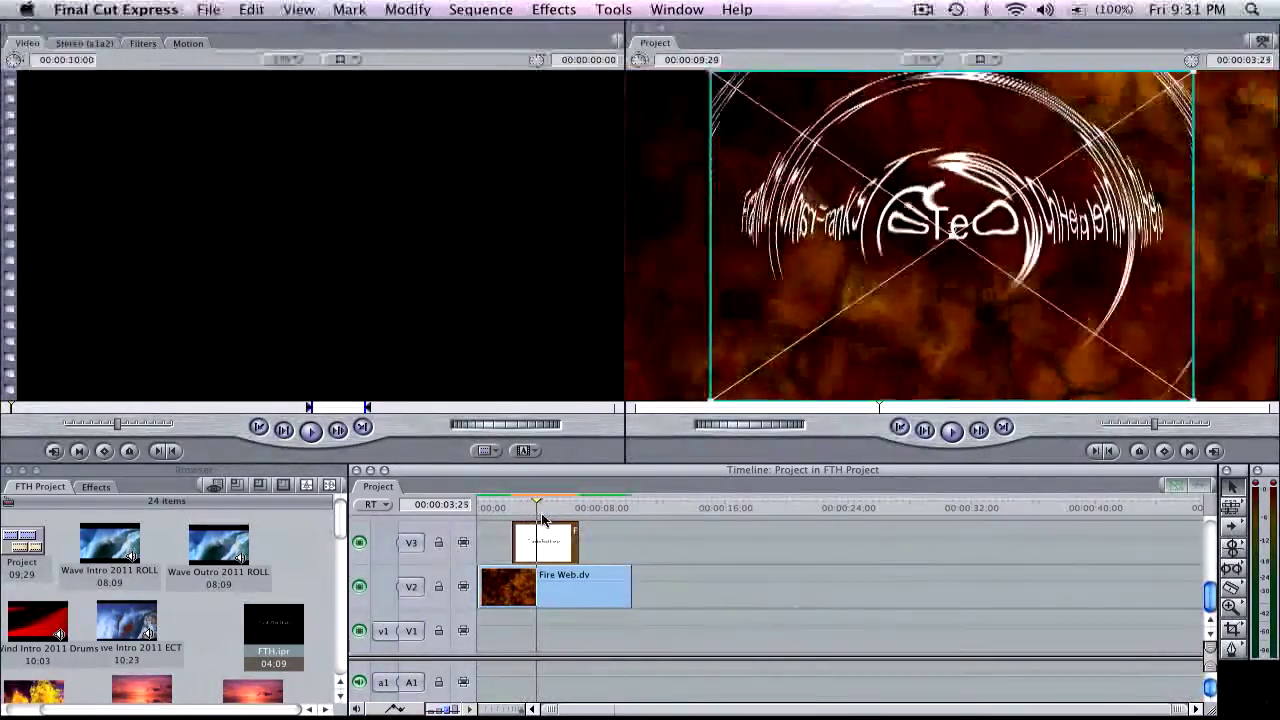
key("Right")
key("Right")
key("Right")
key("Right")
key("Right")
key("Right")
key("Right")
key("Right")
key("Right")
key("Right")
key("Right")
key("Right")
key("Right")
key("Right")
key("Right")
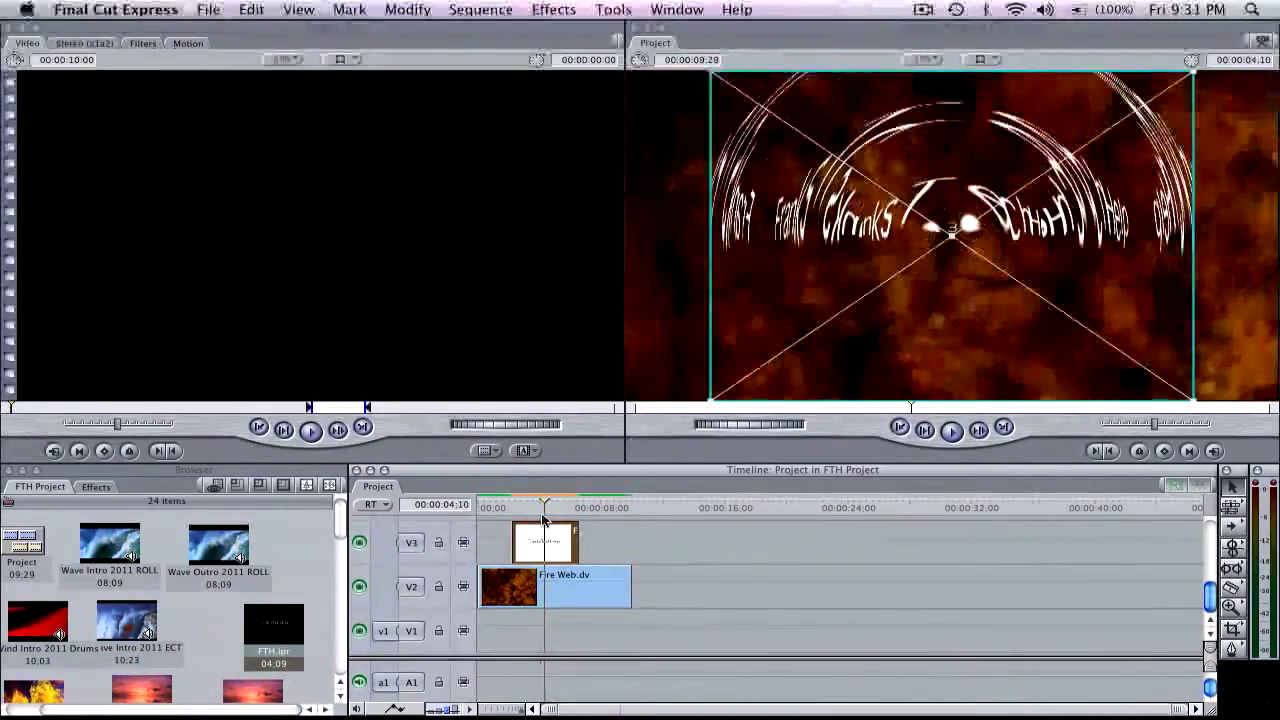
key("Right")
key("Right")
key("Right")
key("Right")
key("Right")
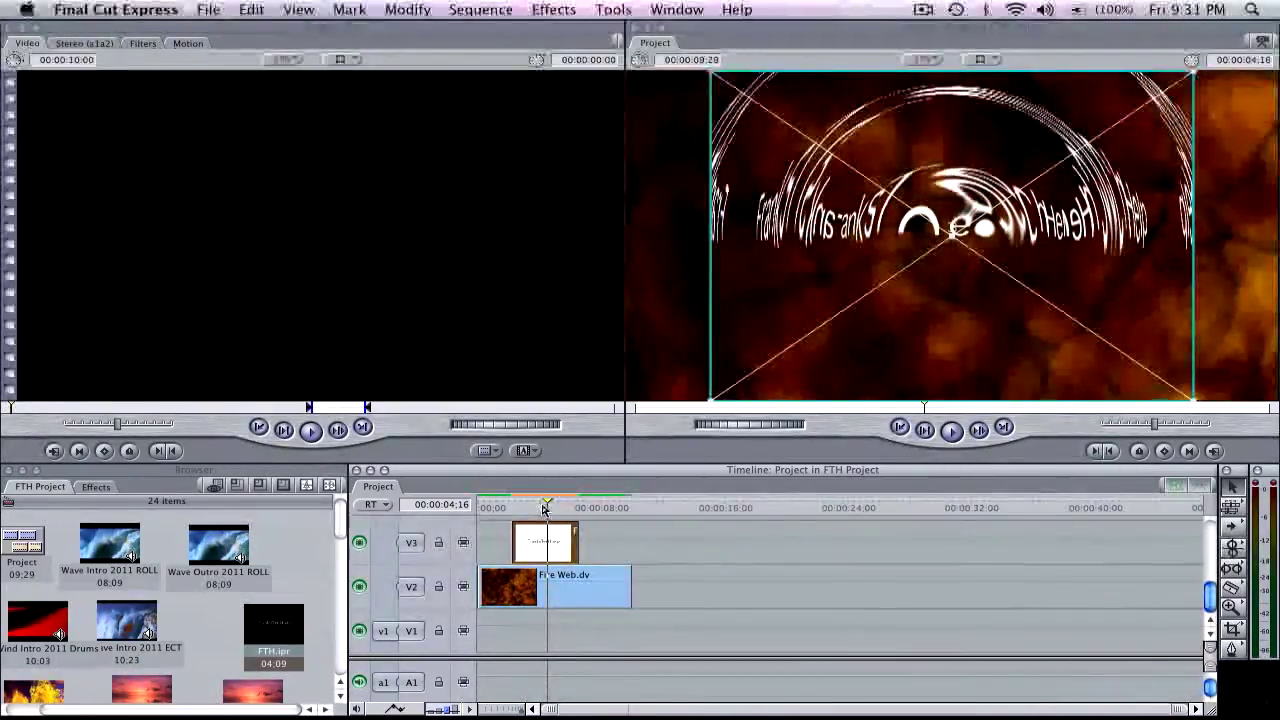
key("Right")
key("Right")
key("Right")
key("Right")
key("Right")
key("Right")
key("Right")
key("Right")
key("Right")
key("Right")
key("Right")
key("Right")
key("Right")
key("Right")
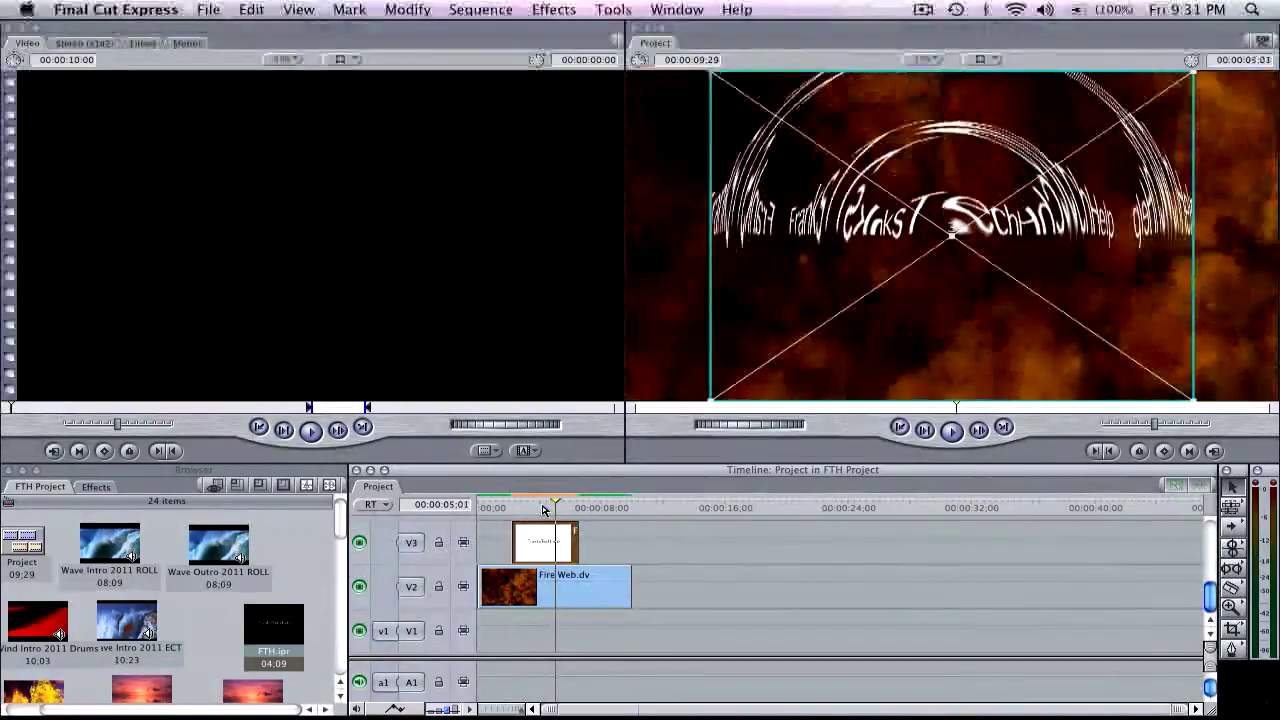
key("Left")
key("Left")
key("Left")
key("Left")
key("Left")
key("Left")
key("Left")
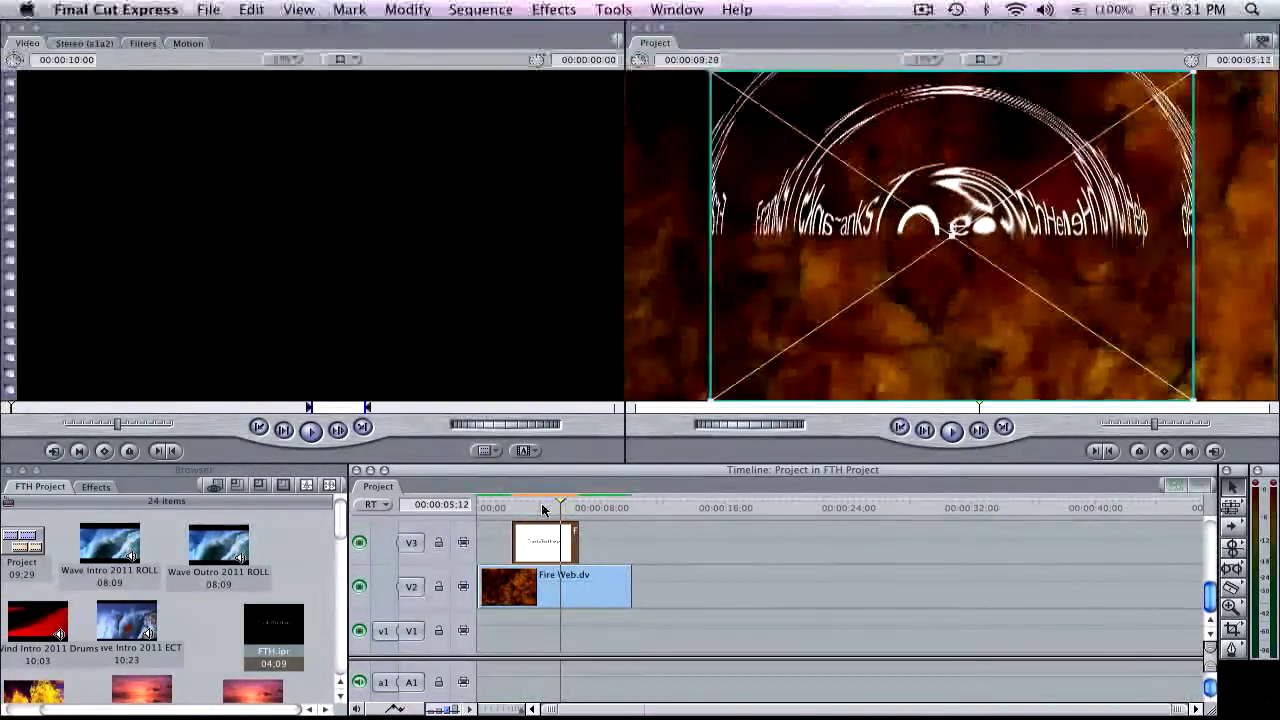
key("Left")
key("Left")
key("Left")
key("Left")
key("Left")
key("Left")
key("Left")
key("Left")
key("Left")
key("Left")
key("Left")
key("Left")
key("Left")
key("Left")
key("Left")
key("Left")
key("Left")
key("Left")
key("Left")
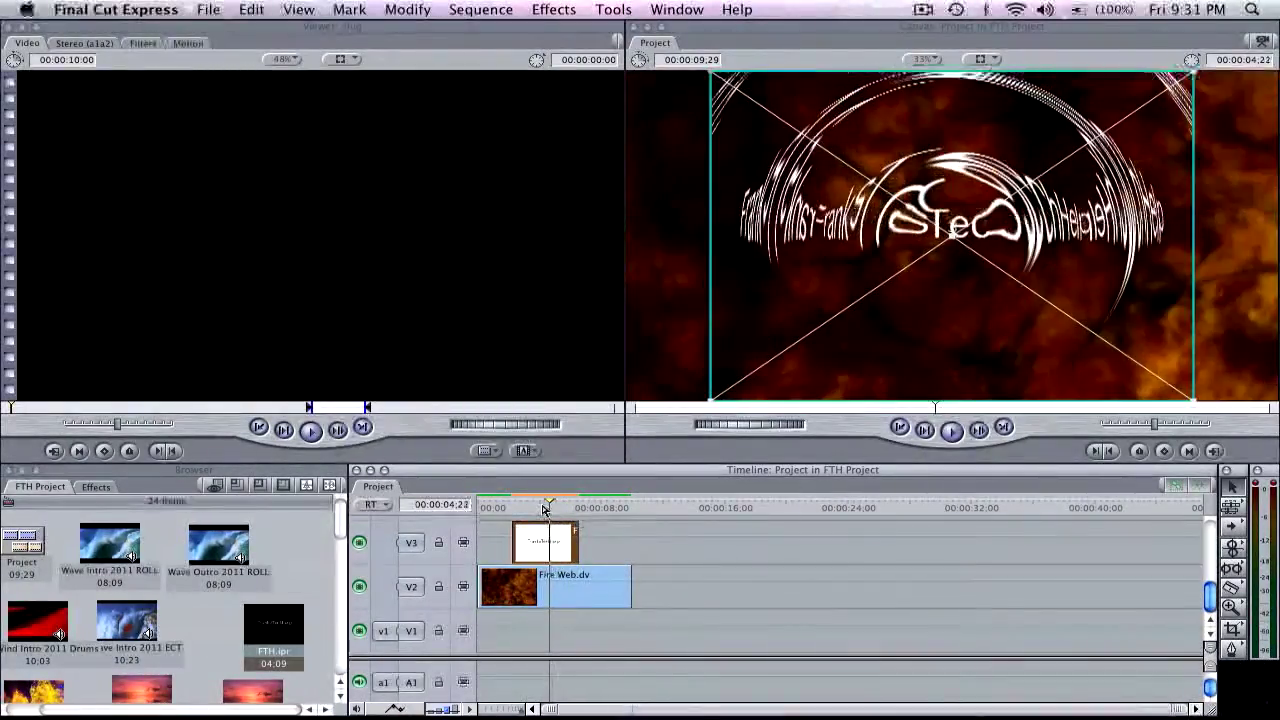
key("Left")
key("Left")
key("Left")
key("Left")
key("Left")
key("Left")
key("Left")
key("Left")
key("Left")
key("Left")
key("Left")
key("Left")
key("Left")
key("Left")
key("Left")
key("Left")
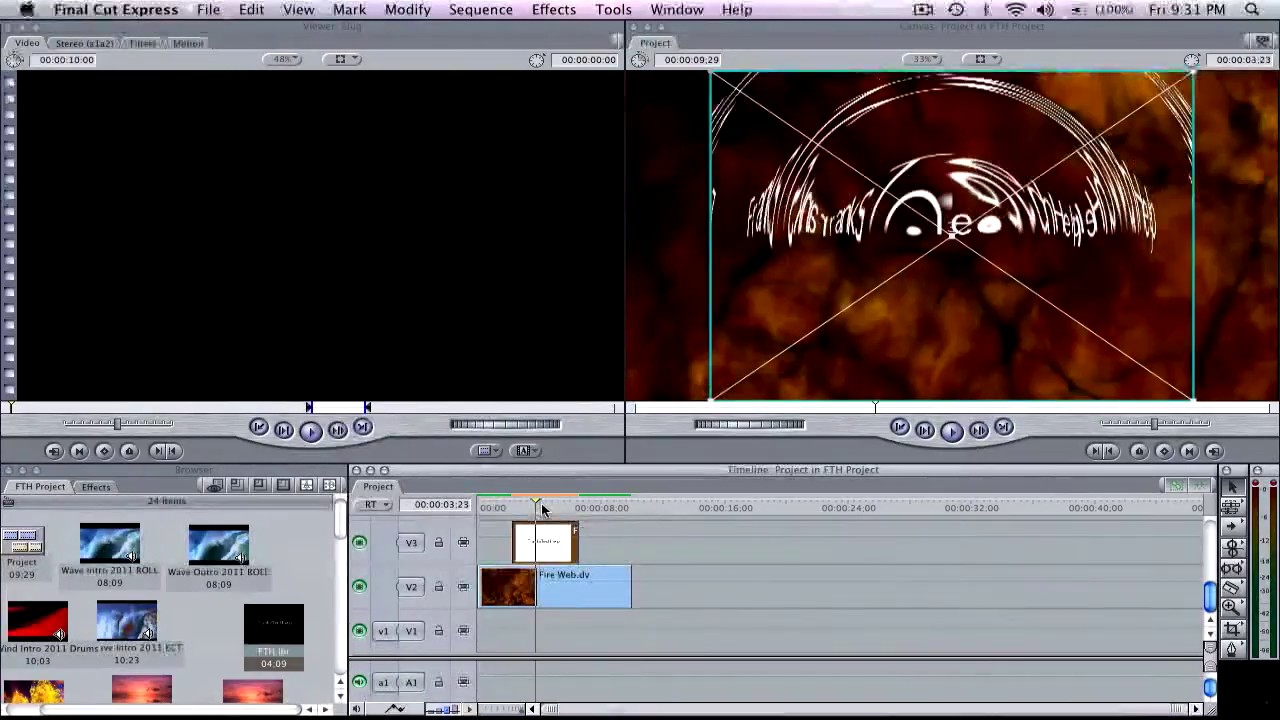
key("Left")
key("Left")
key("Left")
key("Left")
key("Left")
key("Left")
key("Left")
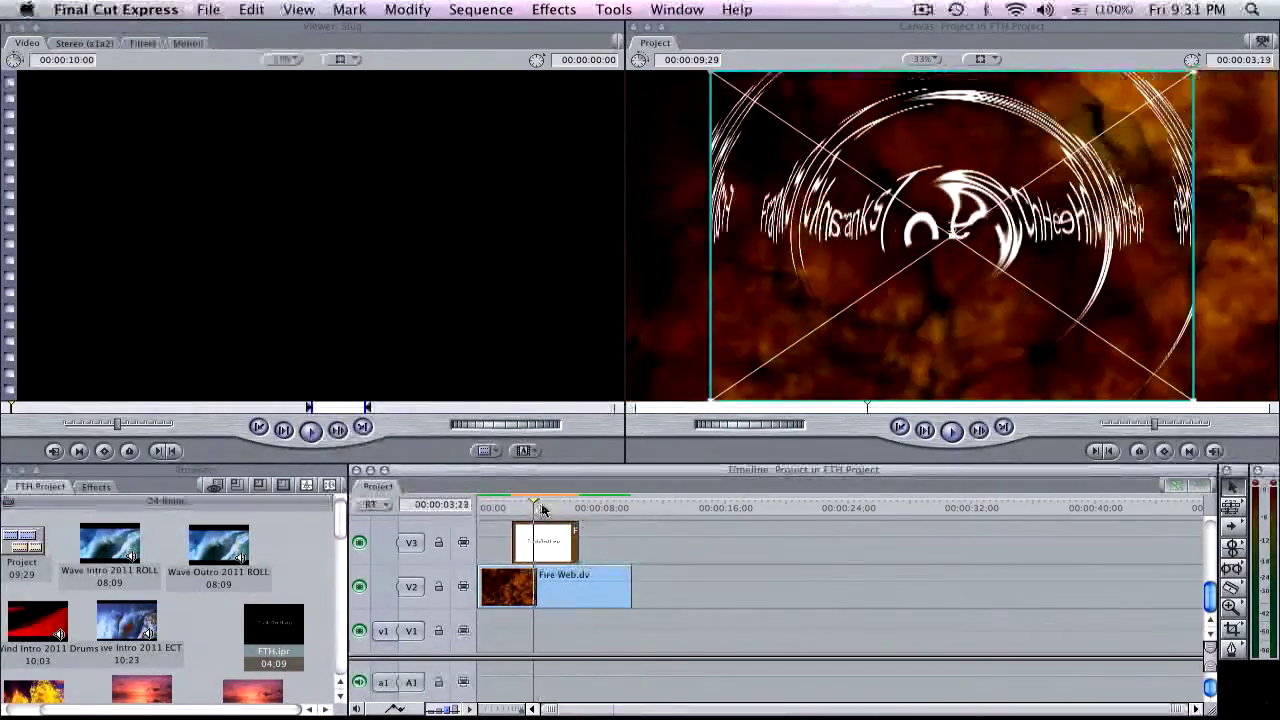
key("Right")
key("Right")
key("Right")
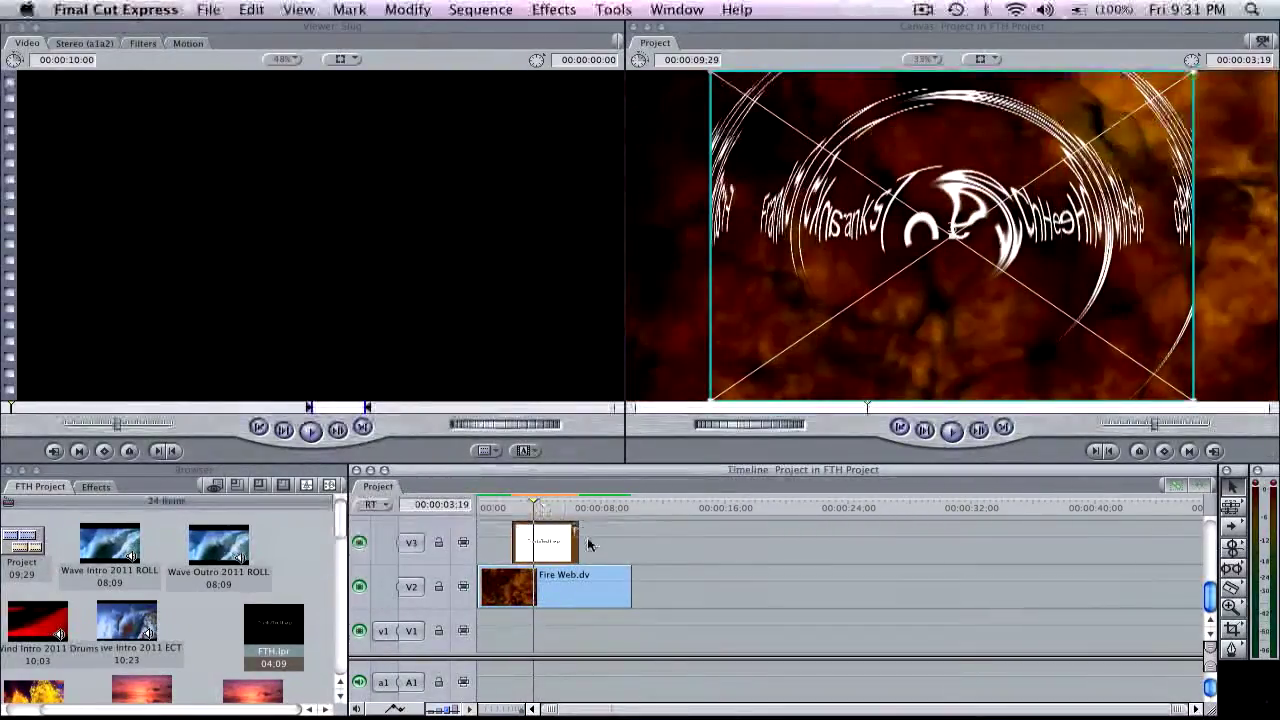
- Deselect, reselect, then deselect the FranksTechHelp title clip on V3 in the Timeline
left_click(599, 544)
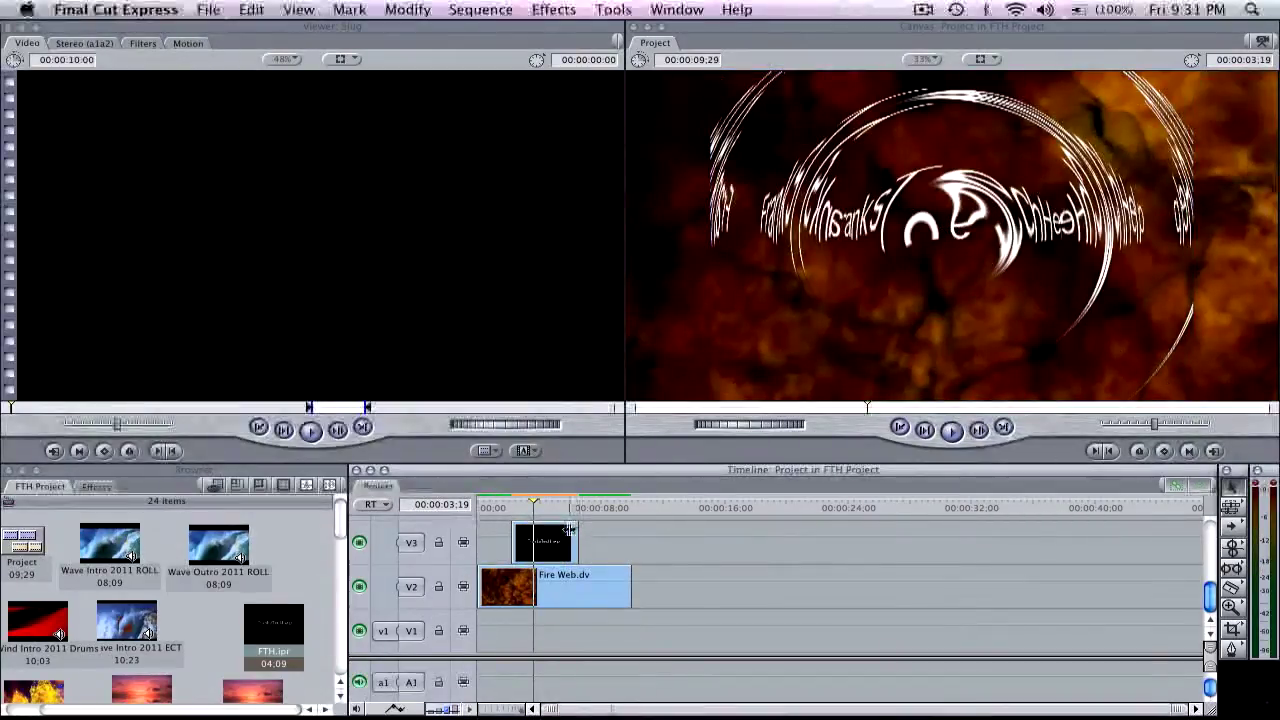
left_click(569, 530)
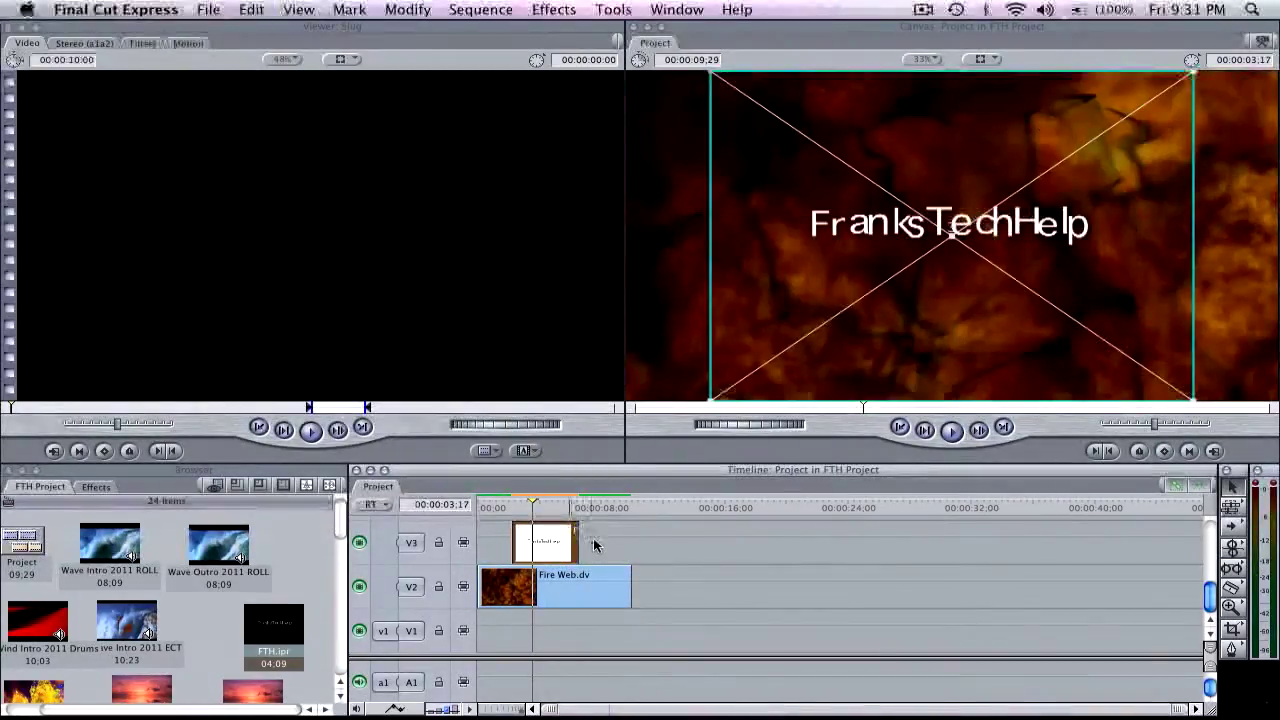
left_click(594, 544)
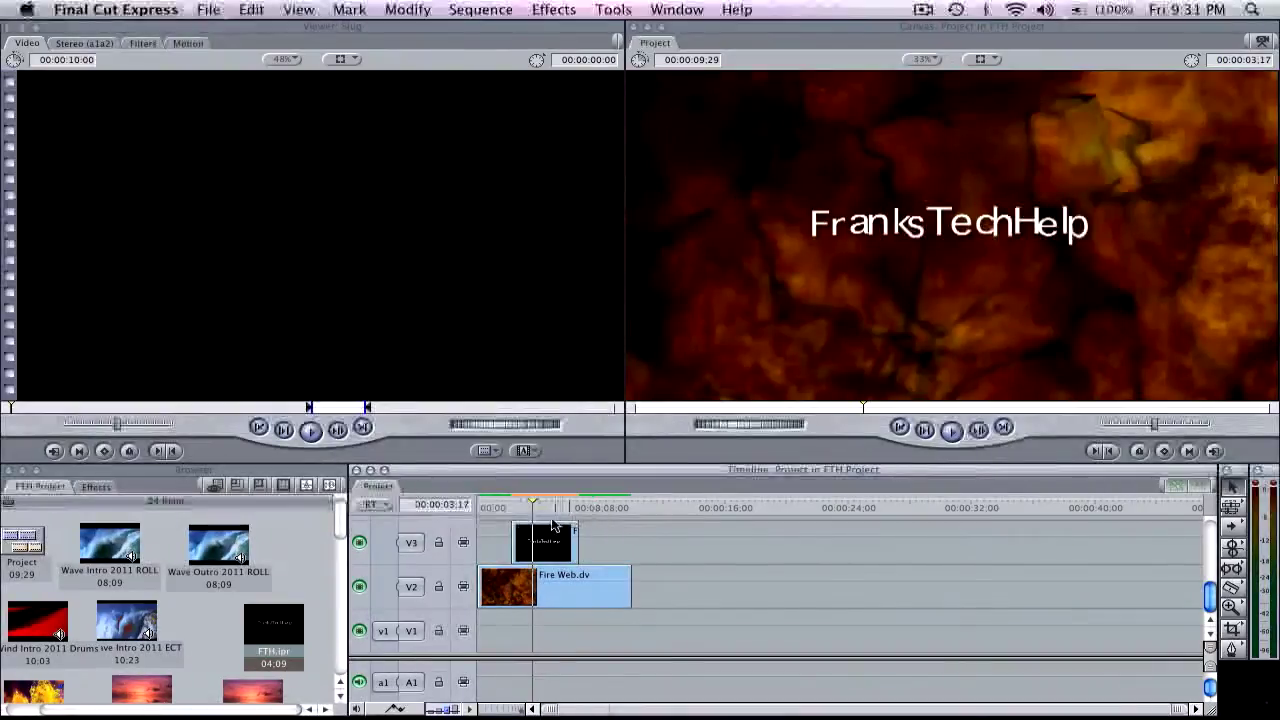